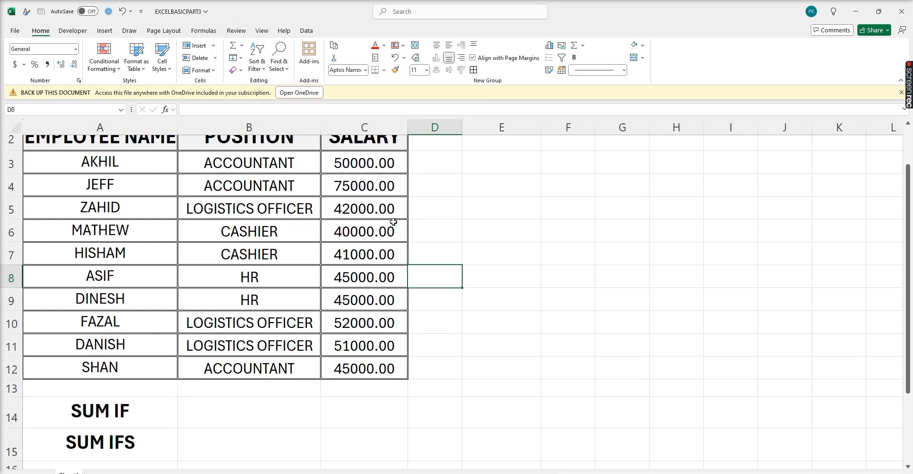
Begin a SUMIF formula in B14, beside the SUM IF label, with the positions in B3:B12 as its range.
scroll(336, 222, "up", 1)
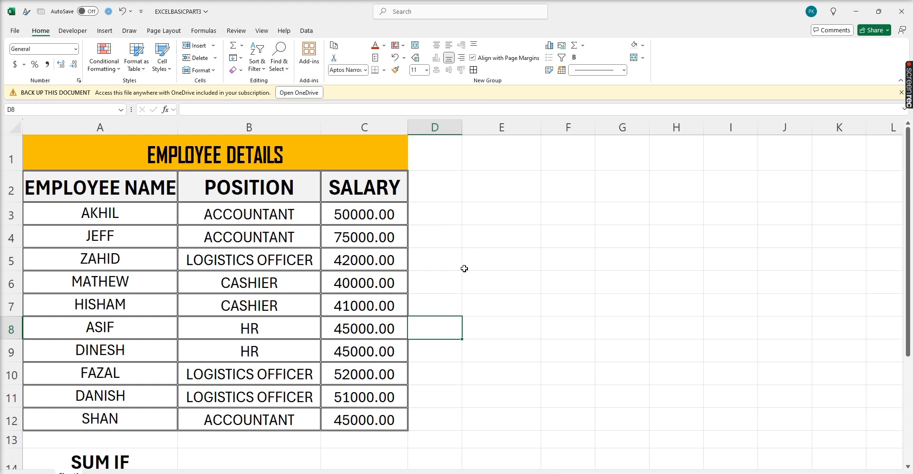
scroll(462, 255, "down", 2)
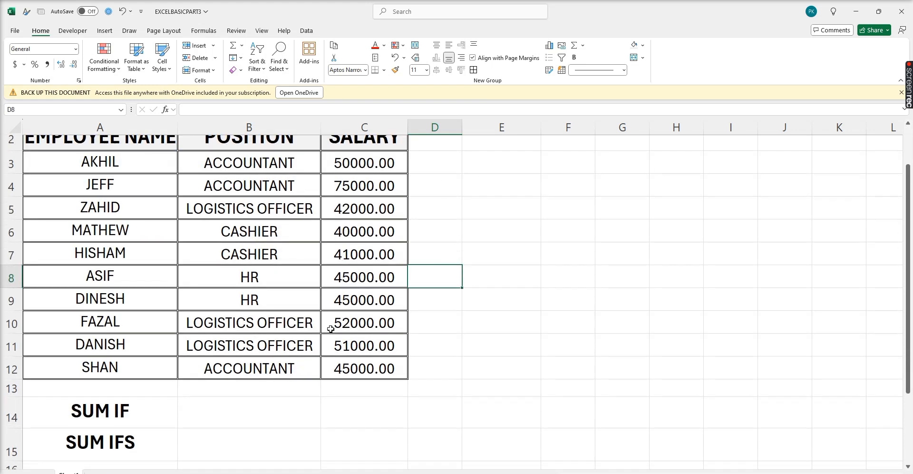
left_click(128, 416)
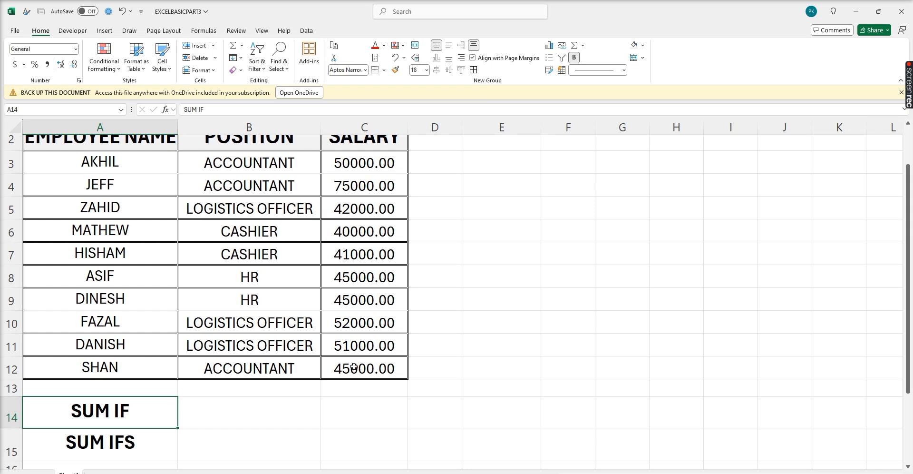
left_click(261, 414)
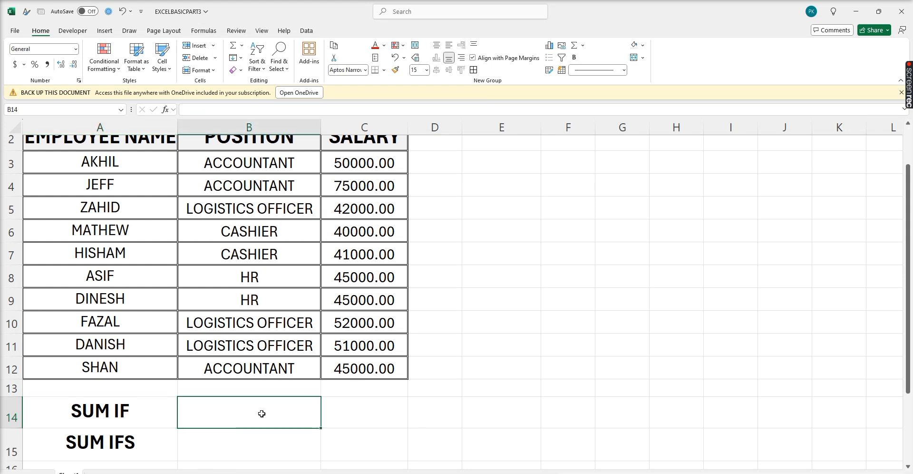
type("=")
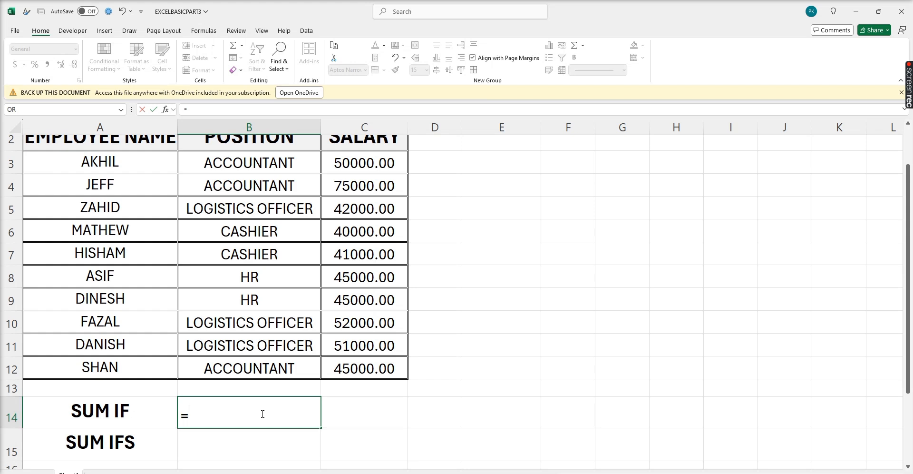
type("SUMN")
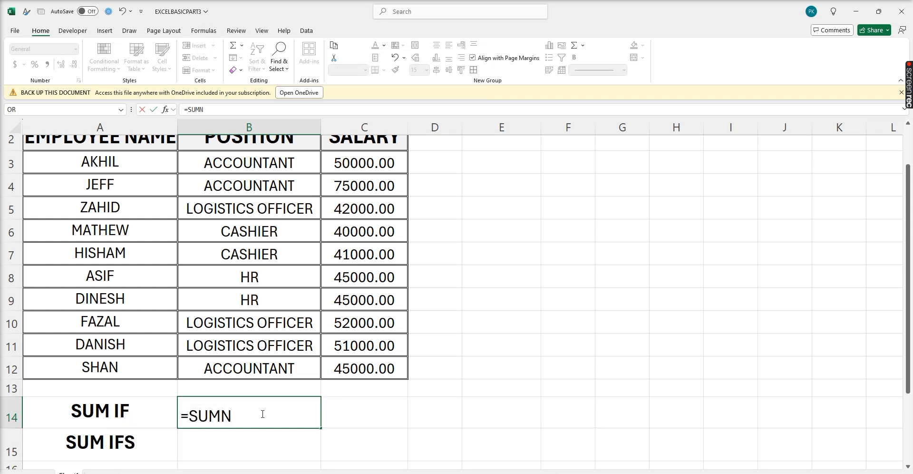
key("BackSpace")
type("IF")
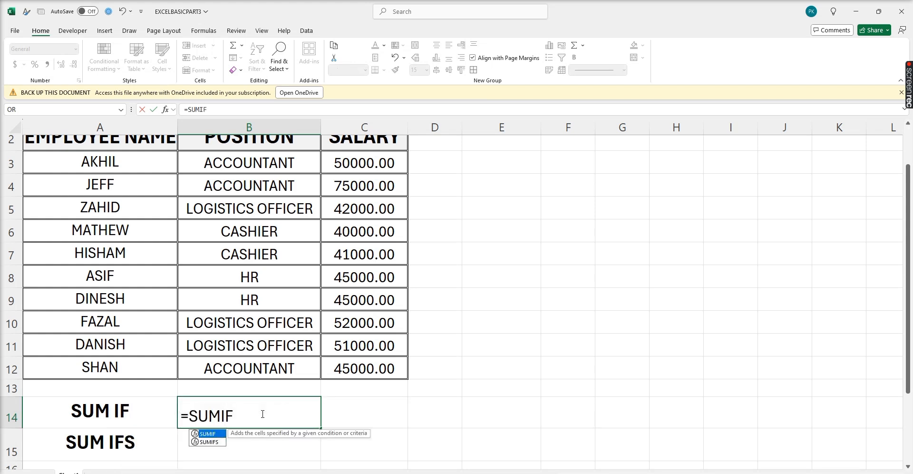
type("(")
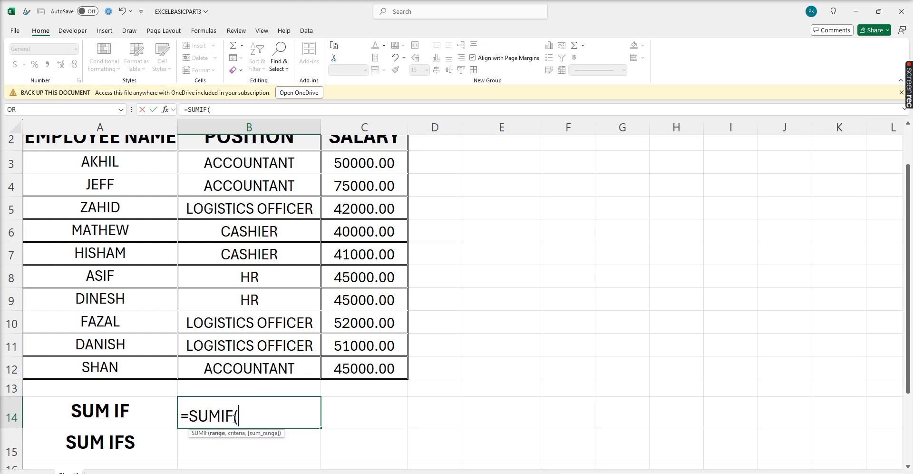
left_click(257, 167)
left_click_drag(257, 166, 262, 369)
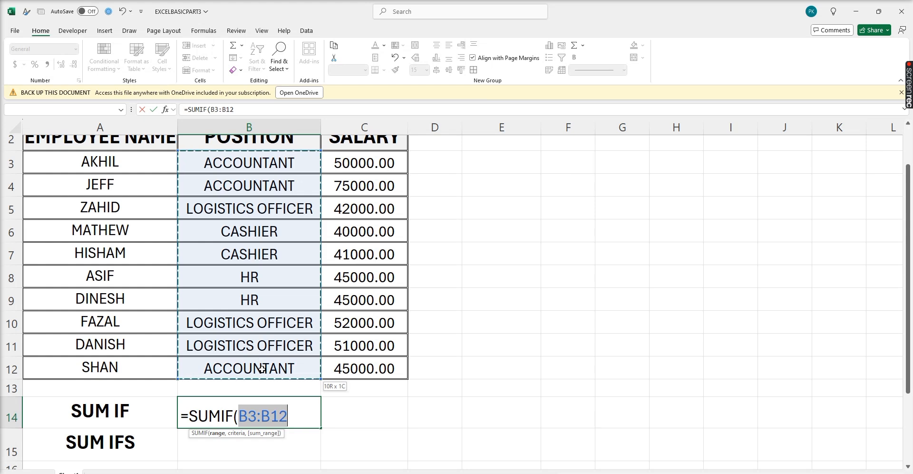
left_click_drag(262, 368, 262, 368)
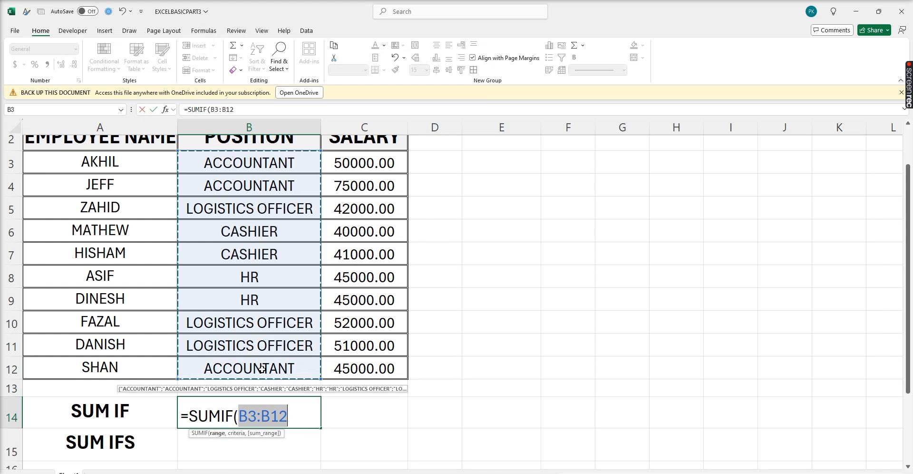
type(",")
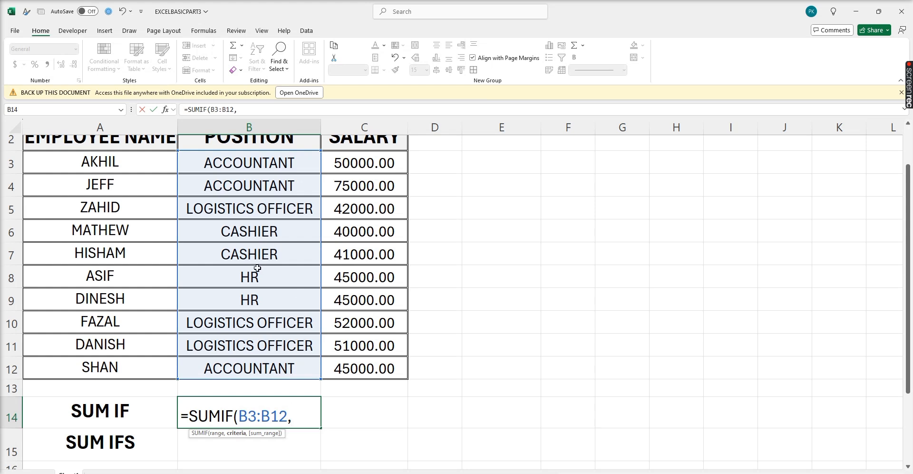
Complete the SUMIF formula with "HR" as the criterion and the salaries in C3:C12 as the sum range.
type("\"HR\",")
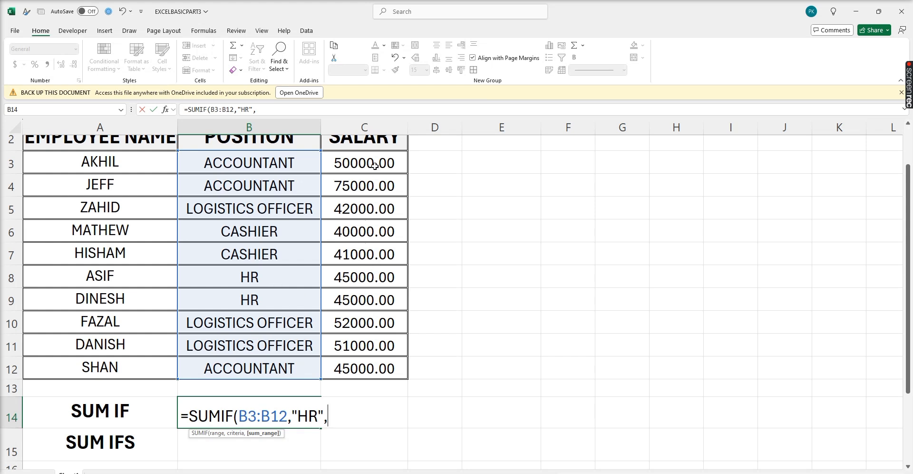
left_click_drag(375, 167, 380, 363)
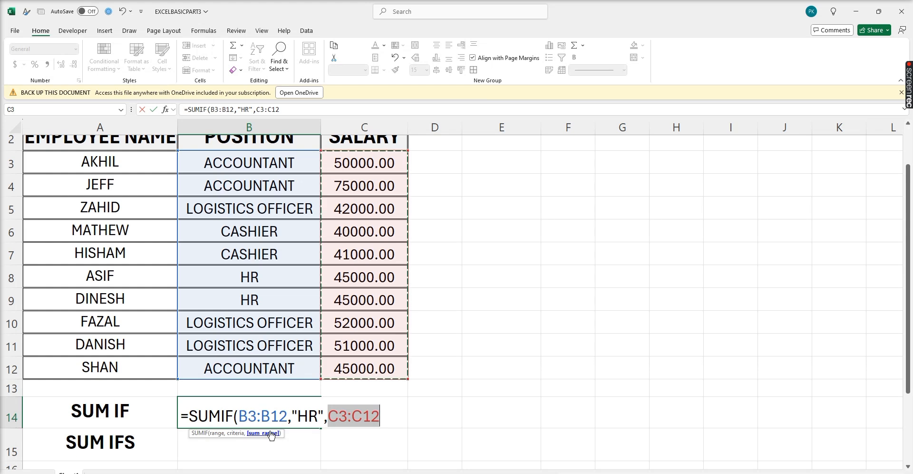
type(")")
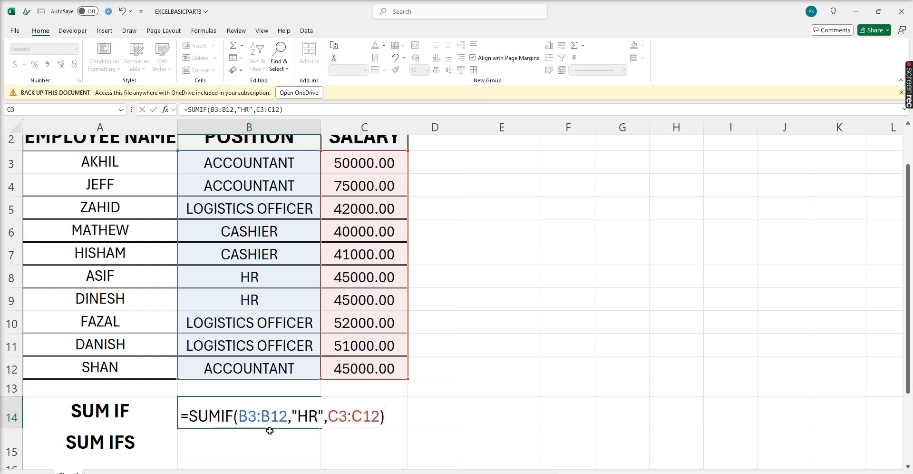
key("Return")
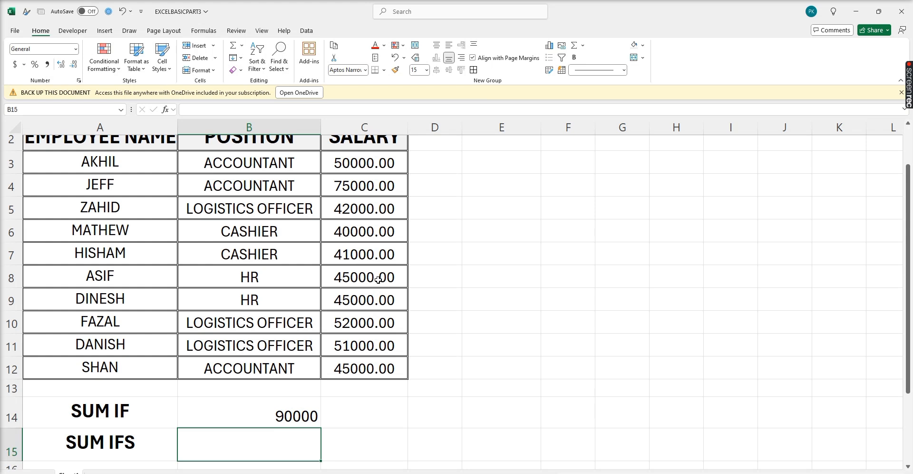
left_click_drag(378, 279, 376, 298)
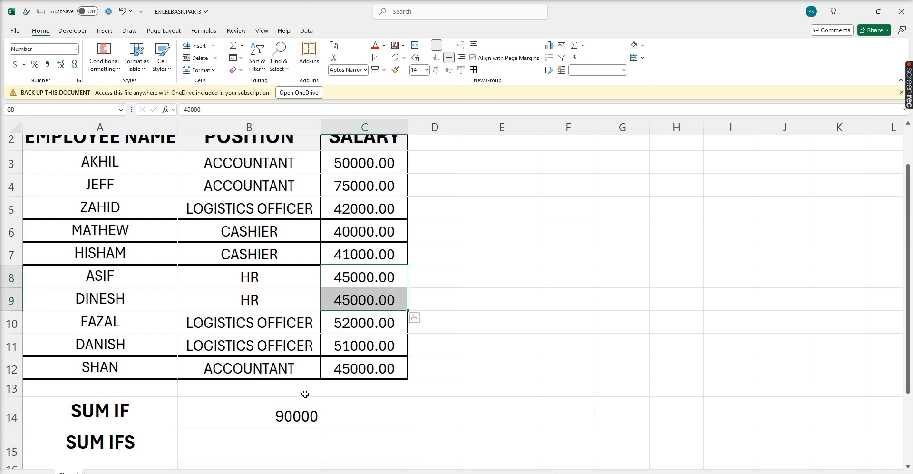
Change the criterion of the SUMIF formula in B14 to "CASHIER" and check the result against the cashiers' salaries.
left_click(299, 416)
double_click(297, 417)
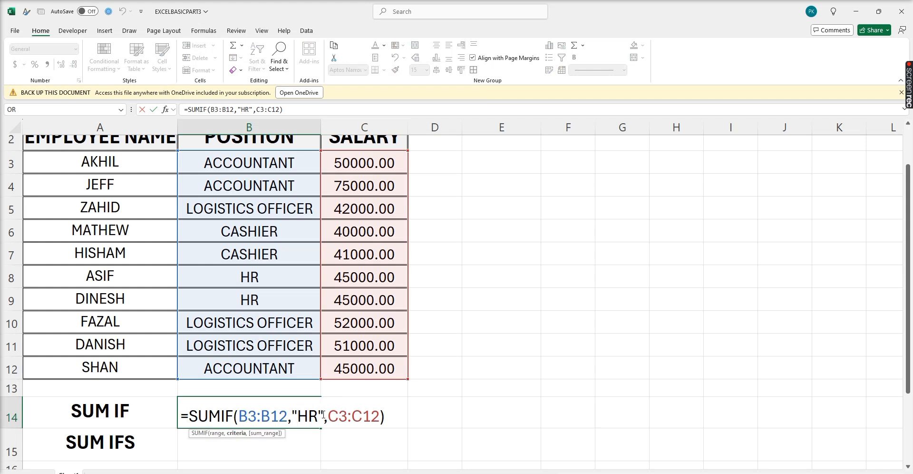
left_click(320, 414)
key("BackSpace")
key("BackSpace")
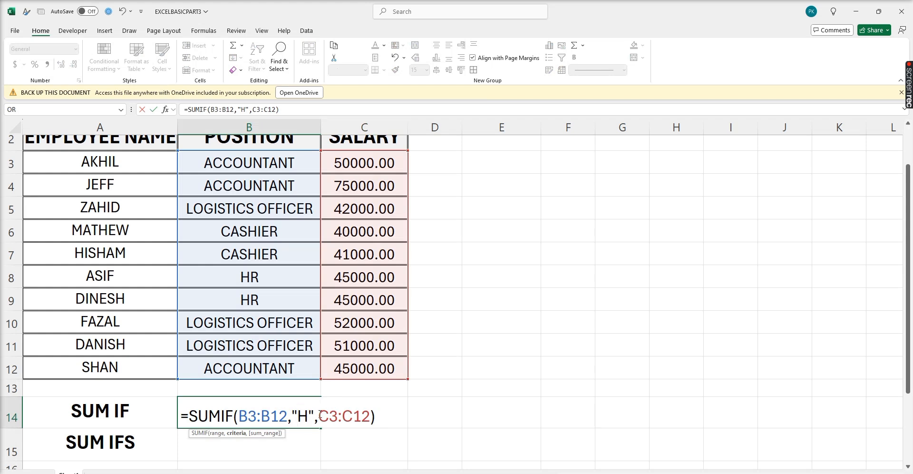
type("CASHI")
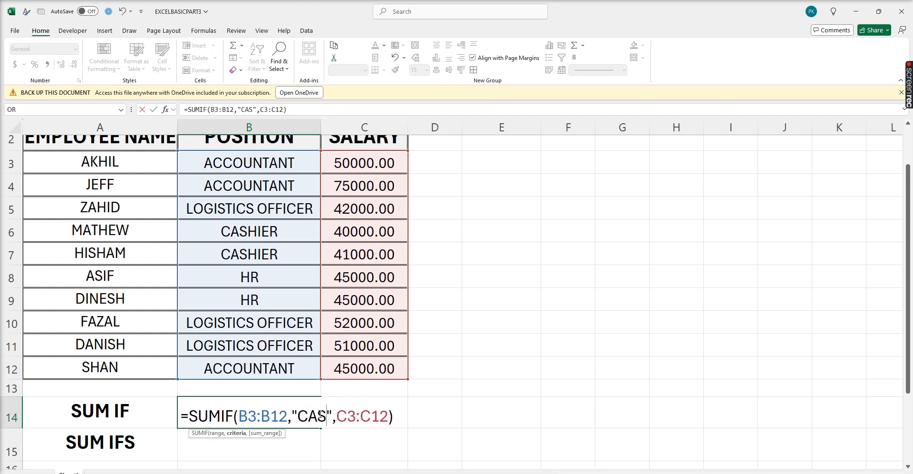
type("ER")
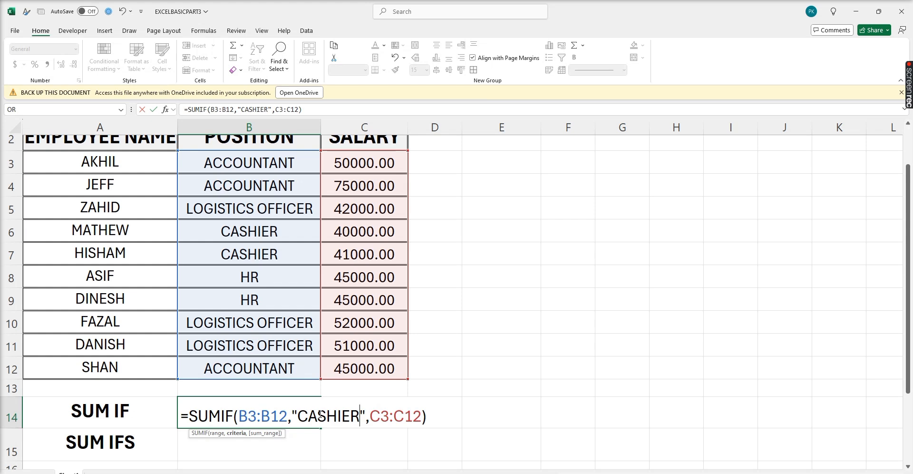
key("Return")
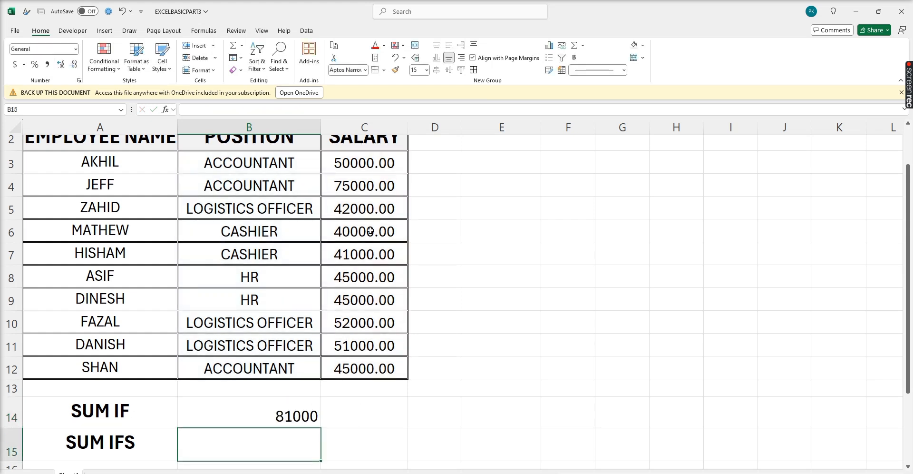
left_click_drag(371, 232, 374, 253)
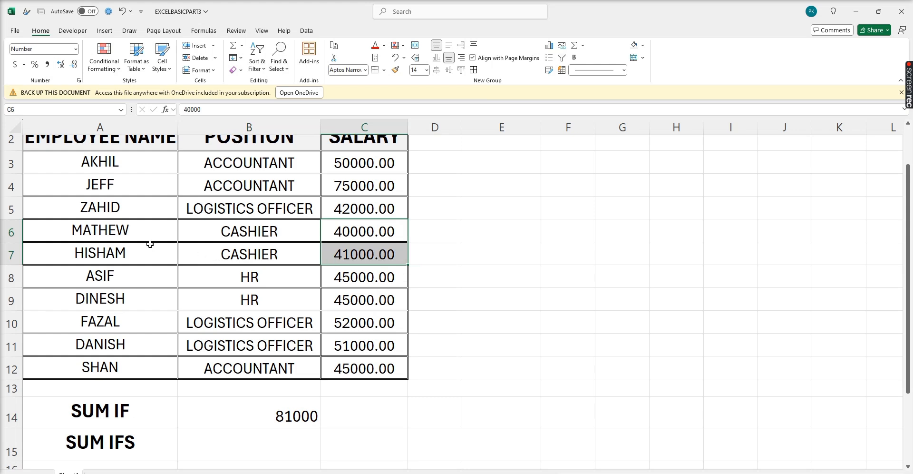
left_click(308, 416)
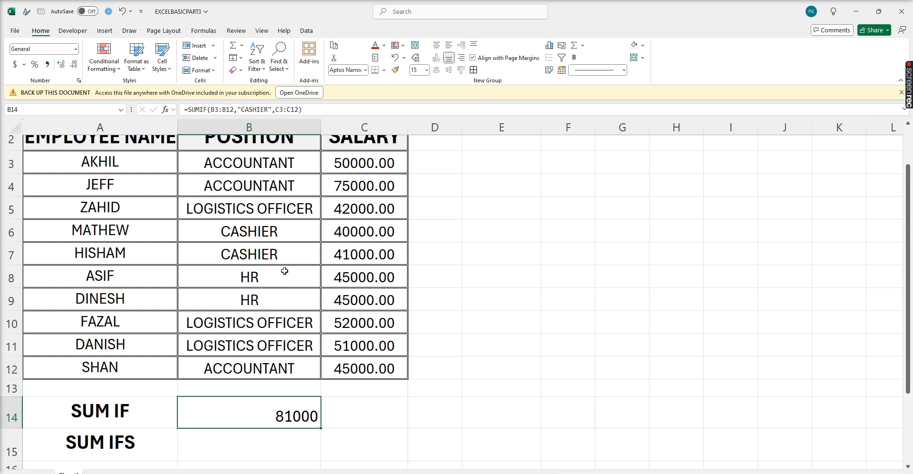
Start a data validation rule for cell C14 that allows a List.
scroll(274, 239, "up", 2)
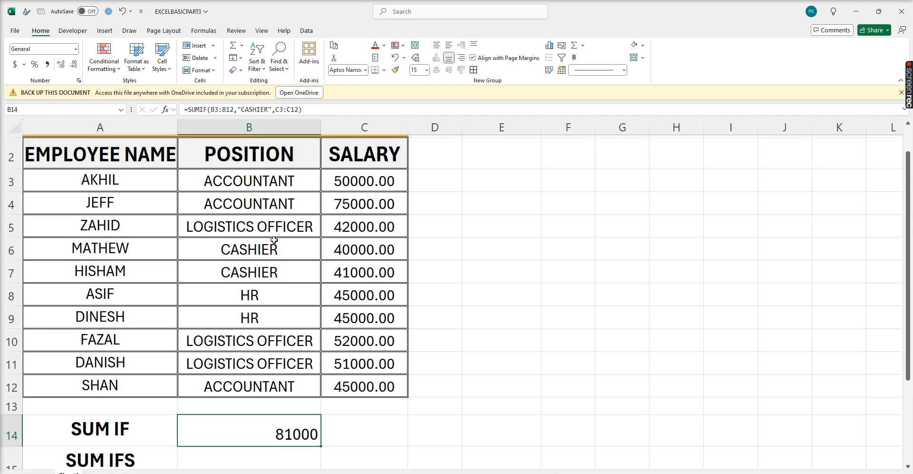
scroll(419, 419, "down", 4)
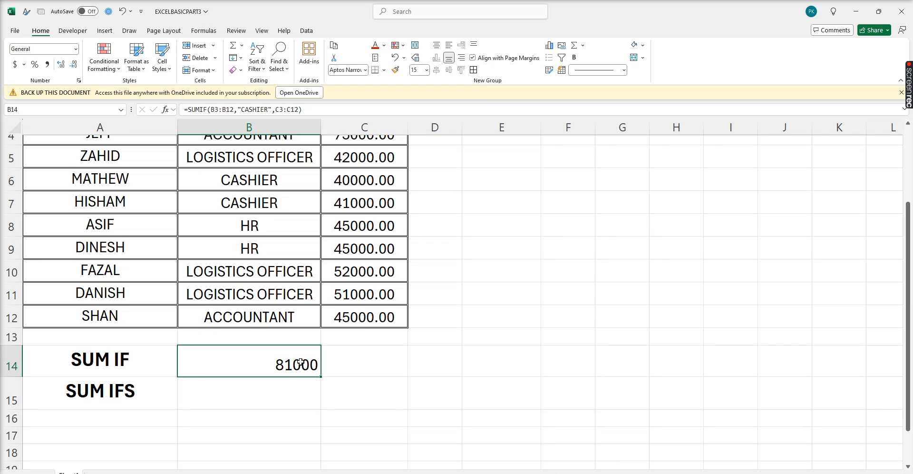
left_click(386, 363)
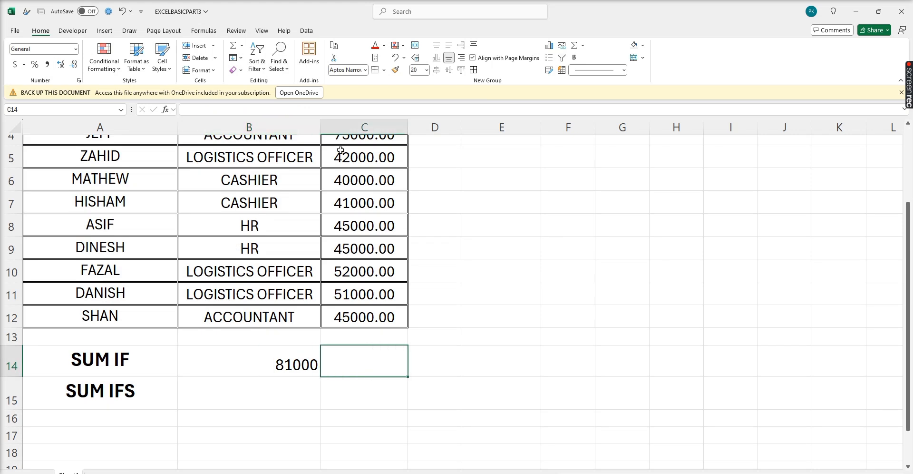
left_click(307, 31)
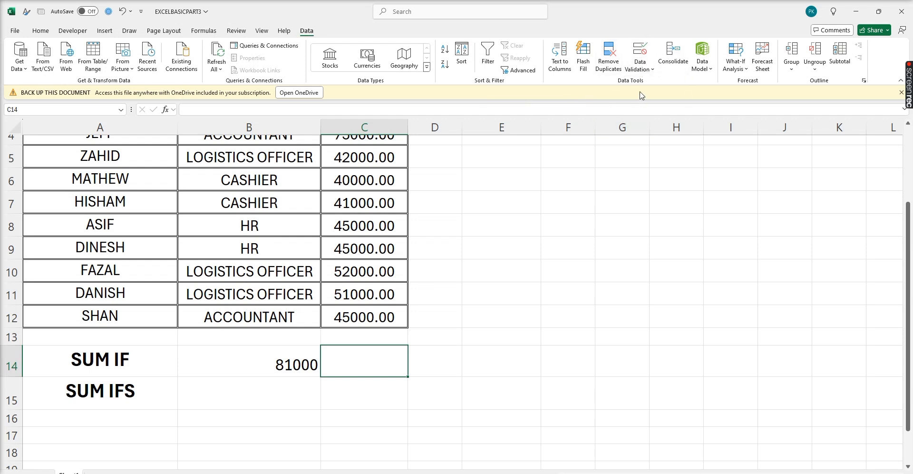
left_click(641, 69)
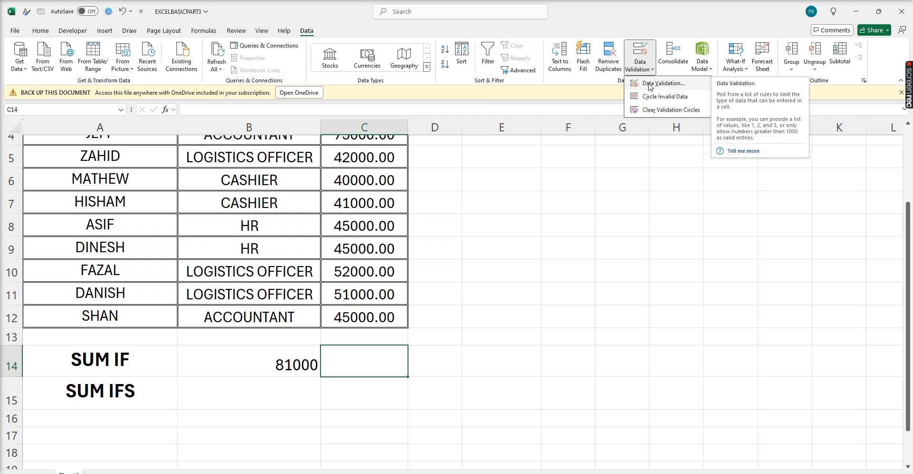
left_click(650, 84)
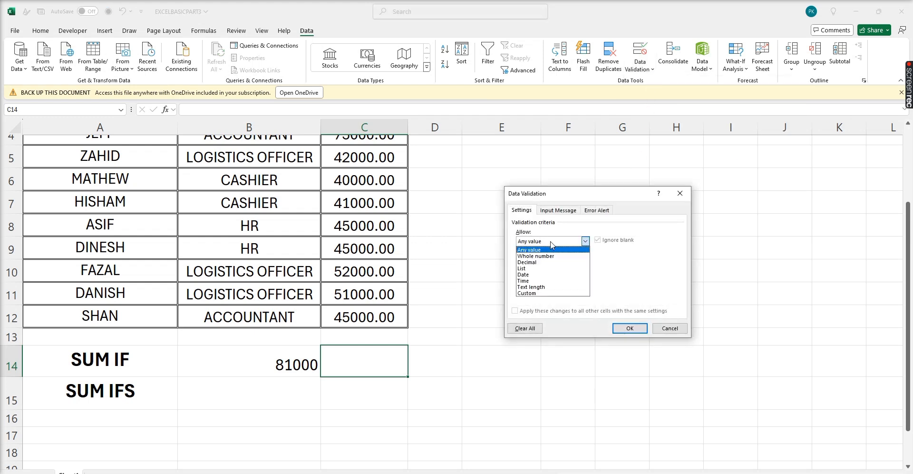
left_click(551, 242)
left_click(543, 269)
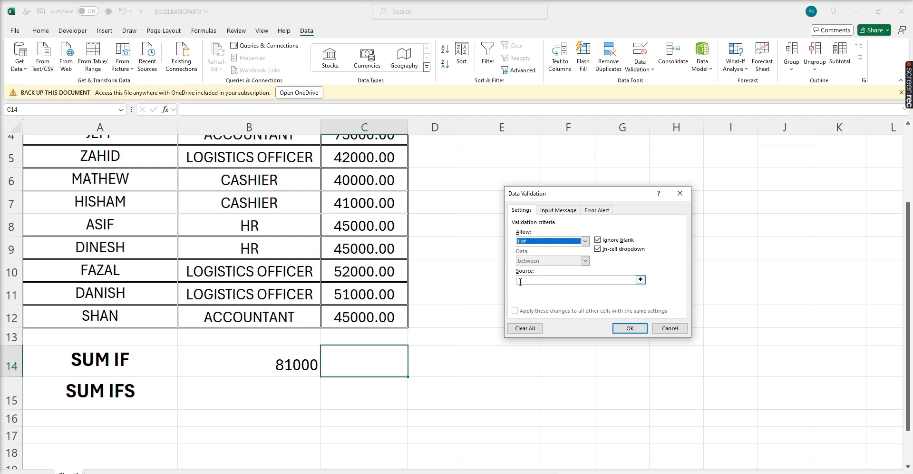
Apply the validation rule with the positions in B3:B12 as the list source, and open the drop-down in C14.
left_click(523, 281)
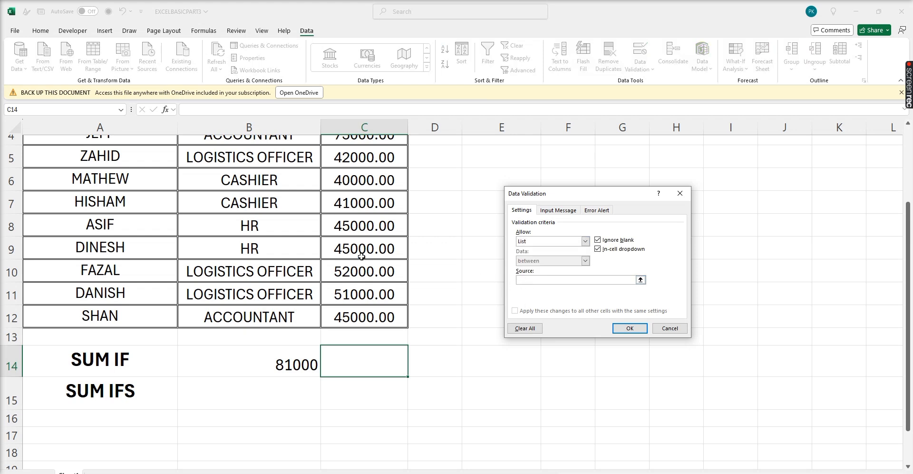
scroll(363, 258, "up", 1)
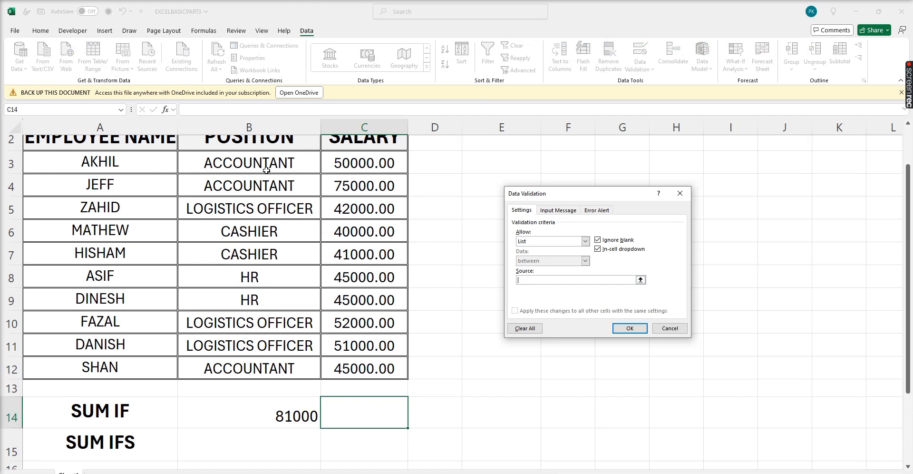
left_click_drag(271, 163, 281, 361)
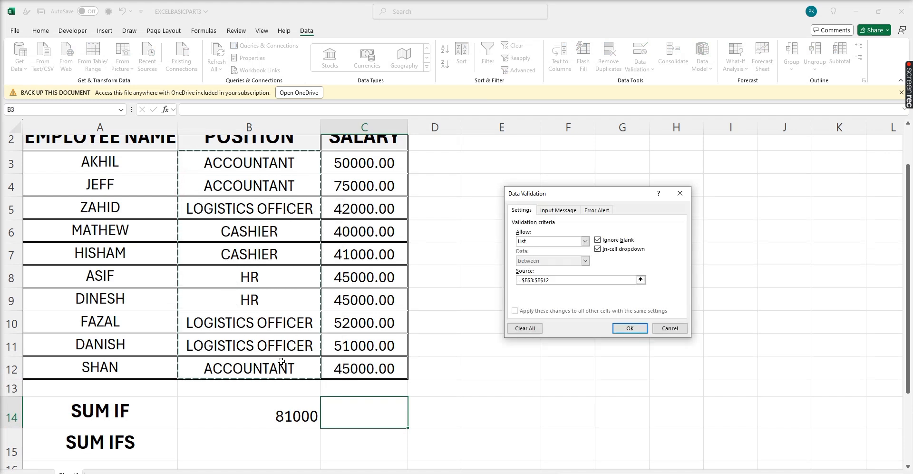
left_click(635, 332)
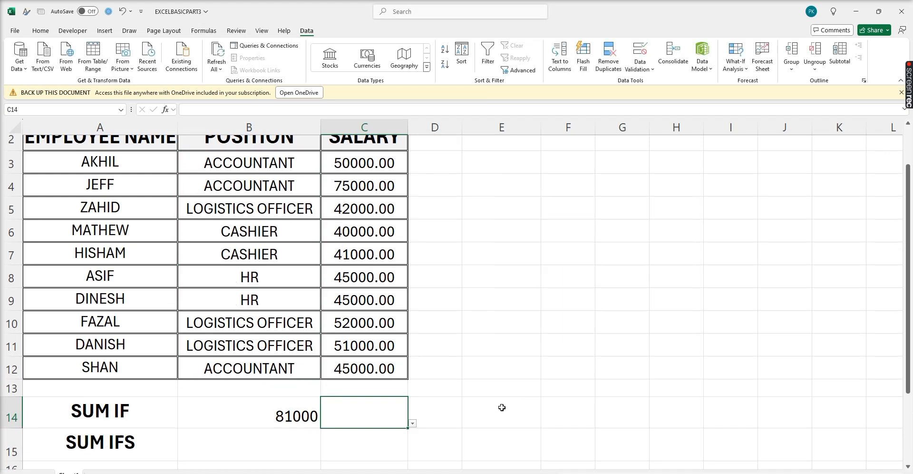
left_click(412, 424)
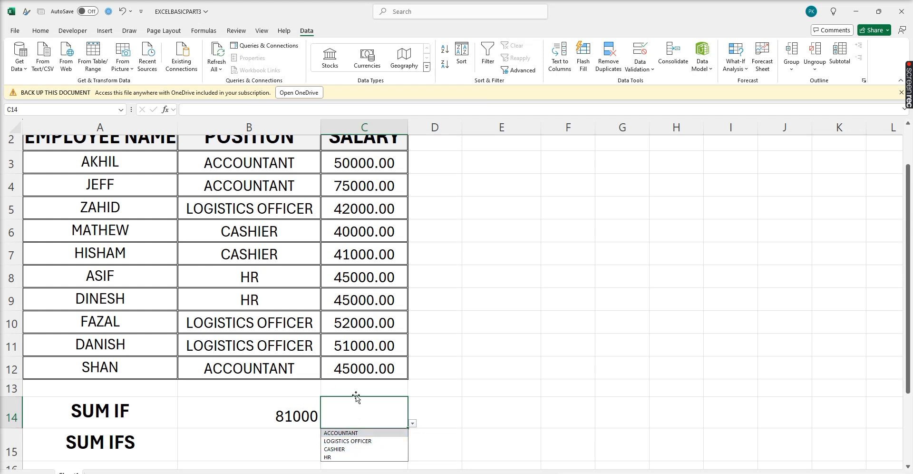
Review the data validation settings of cell C14, including the allowed value types and the list source.
left_click(387, 409)
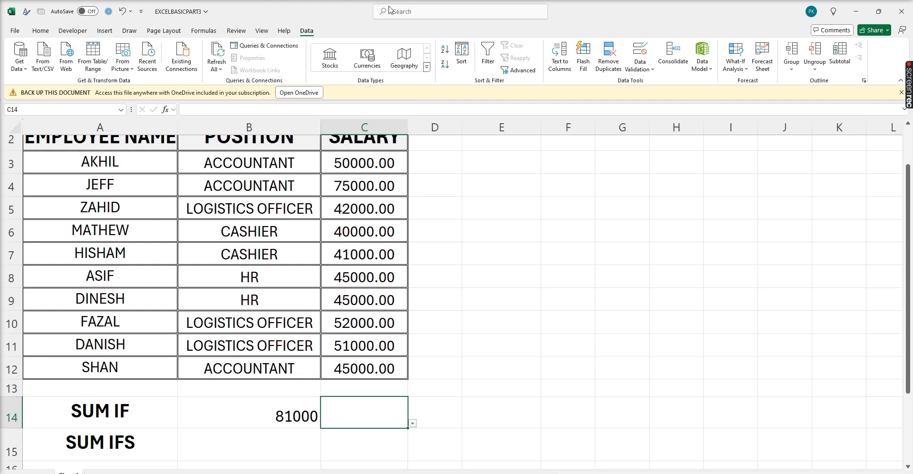
left_click(640, 65)
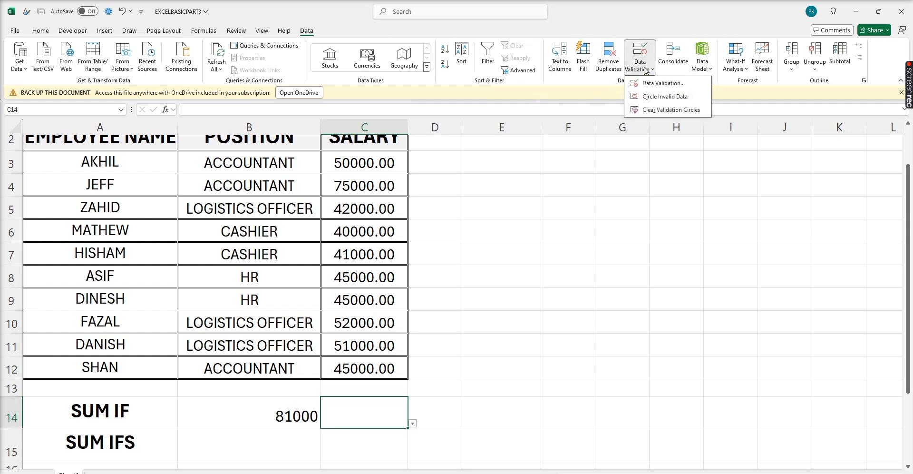
left_click(650, 85)
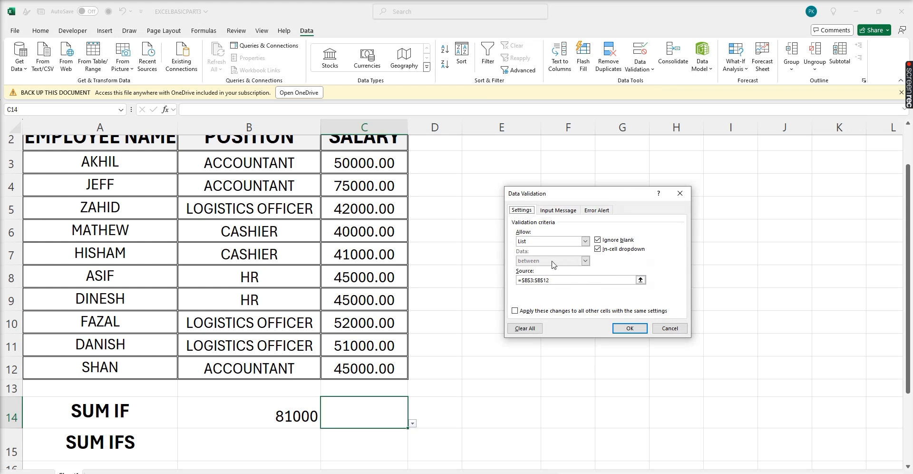
left_click(540, 242)
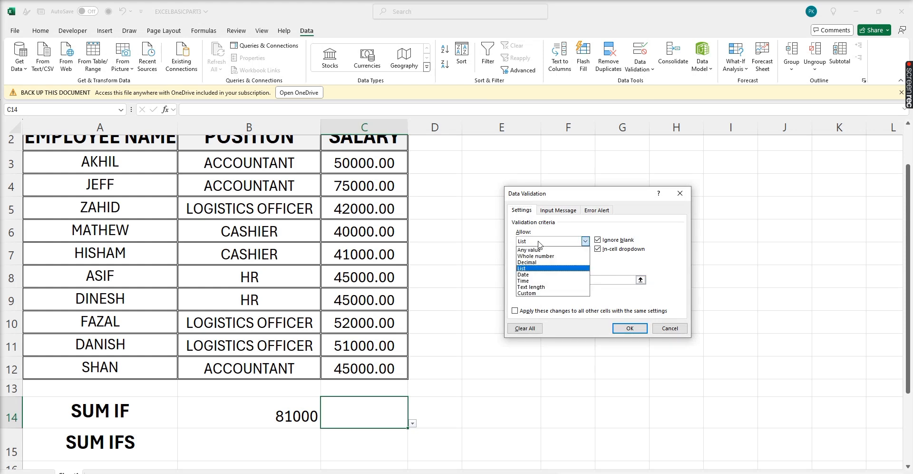
left_click(538, 242)
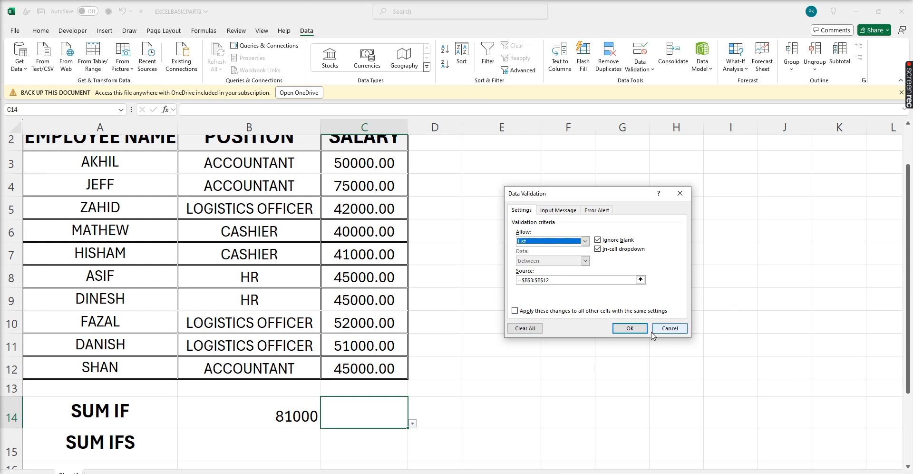
left_click(629, 329)
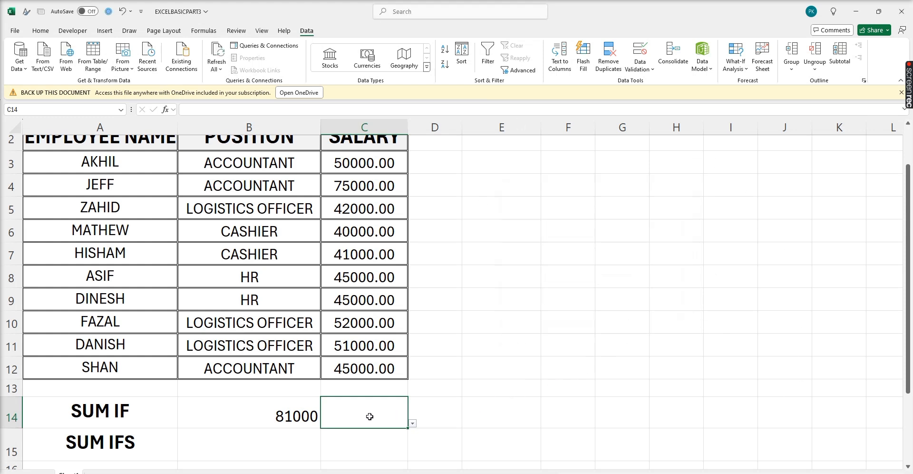
Examine the criterion in the SUMIF formula in B14 and the drop-down cell C14 beside it.
double_click(303, 419)
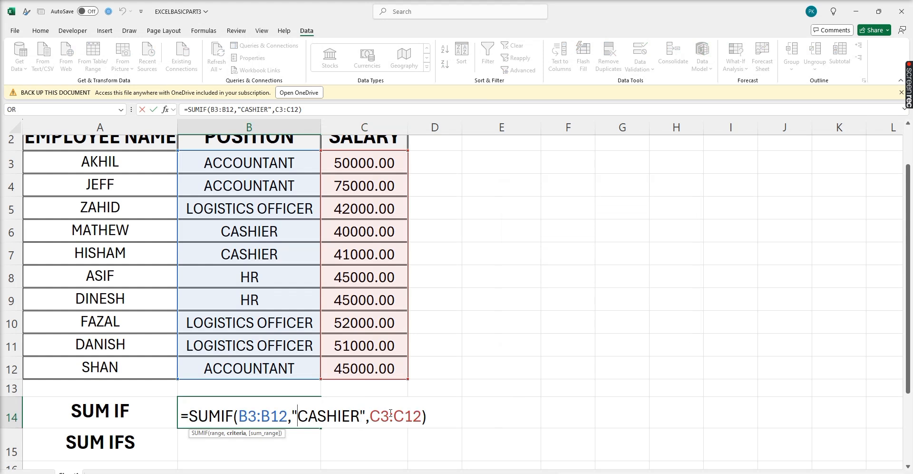
key("Return")
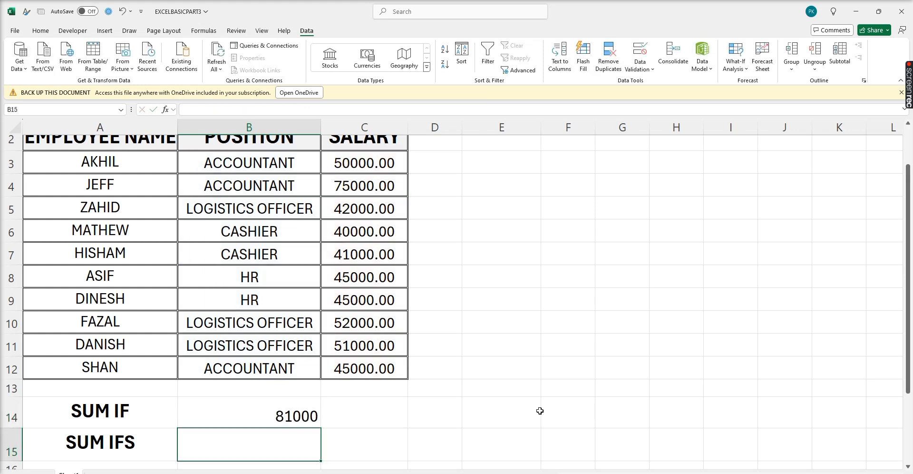
left_click(380, 408)
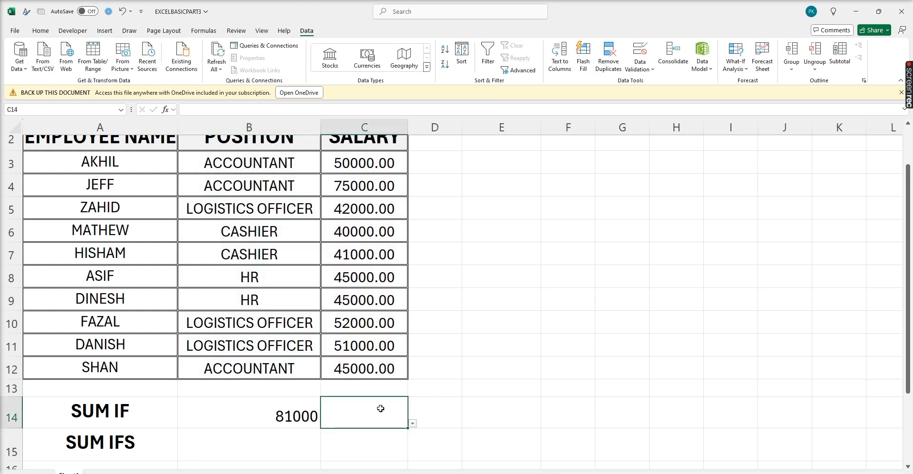
left_click(299, 418)
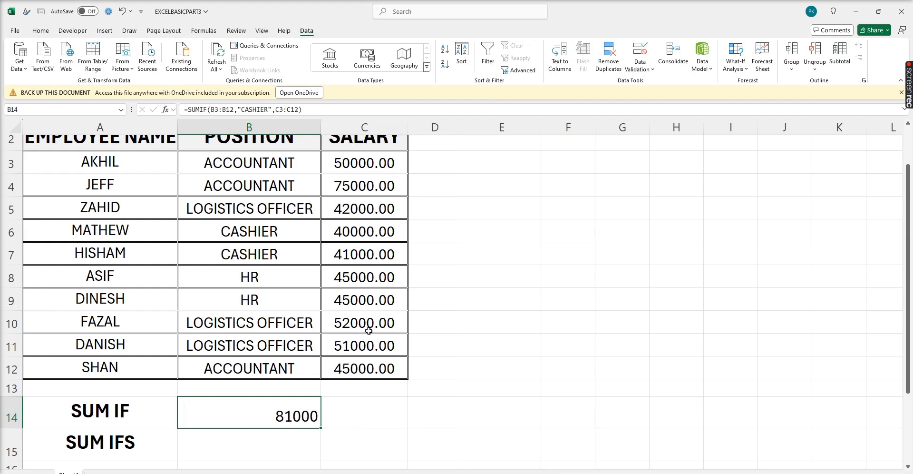
left_click(378, 412)
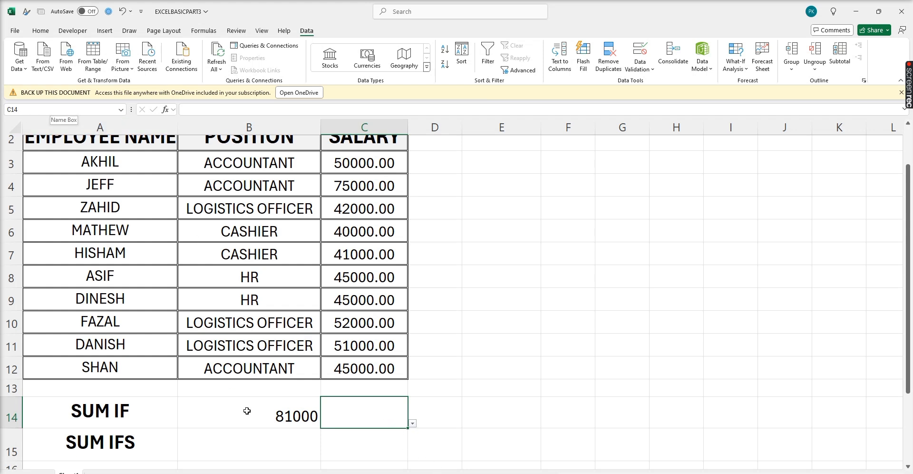
Replace the "CASHIER" criterion in the SUMIF formula in B14 with a reference to cell C14.
double_click(287, 414)
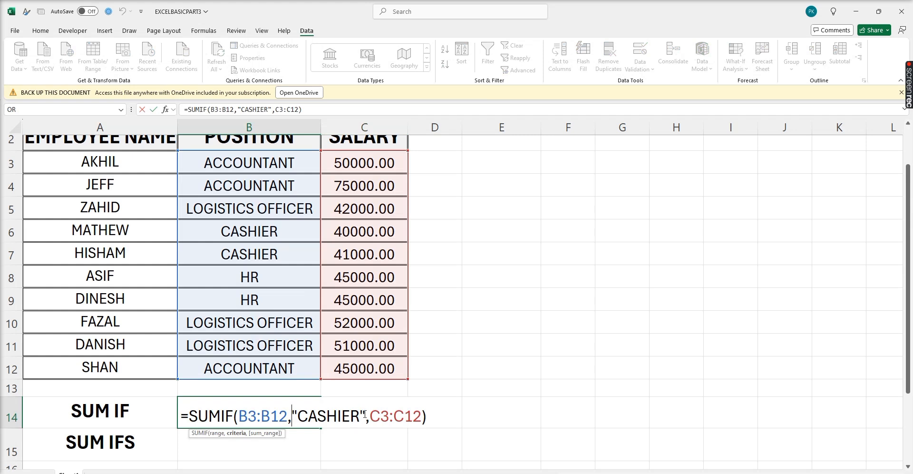
left_click(365, 414)
key("BackSpace")
key("BackSpace")
key("BackSpace")
key("BackSpace")
key("BackSpace")
key("BackSpace")
key("BackSpace")
key("BackSpace")
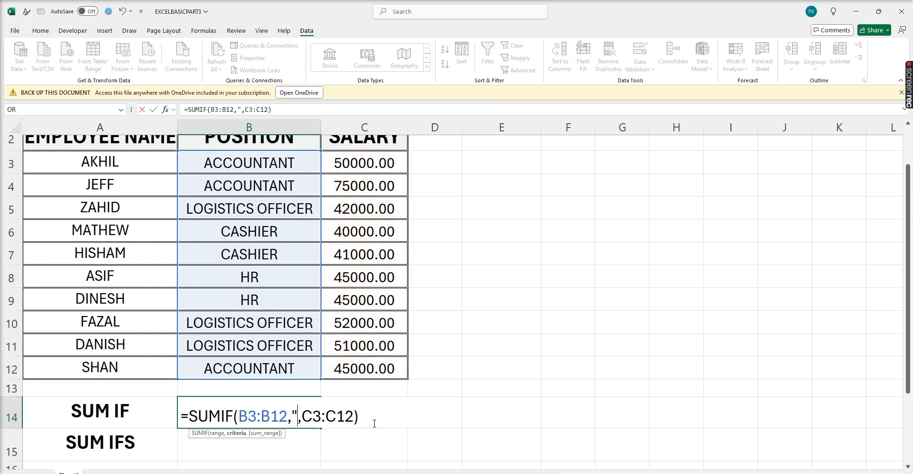
key("BackSpace")
type("C")
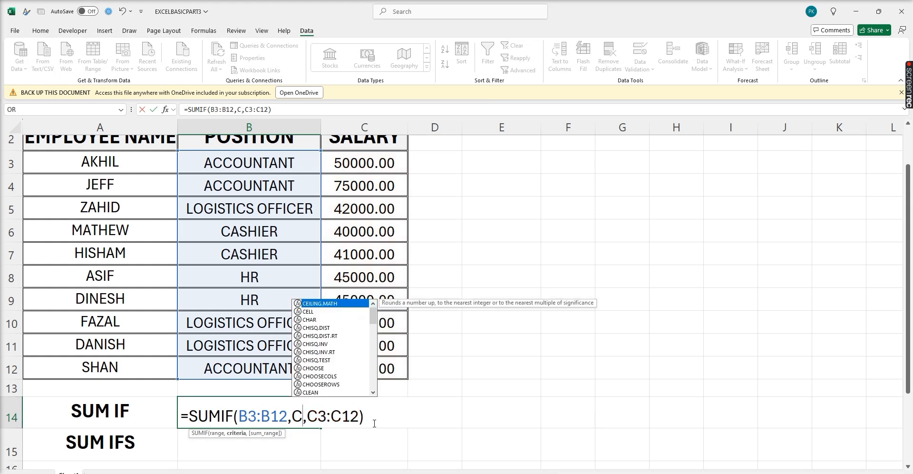
type("14")
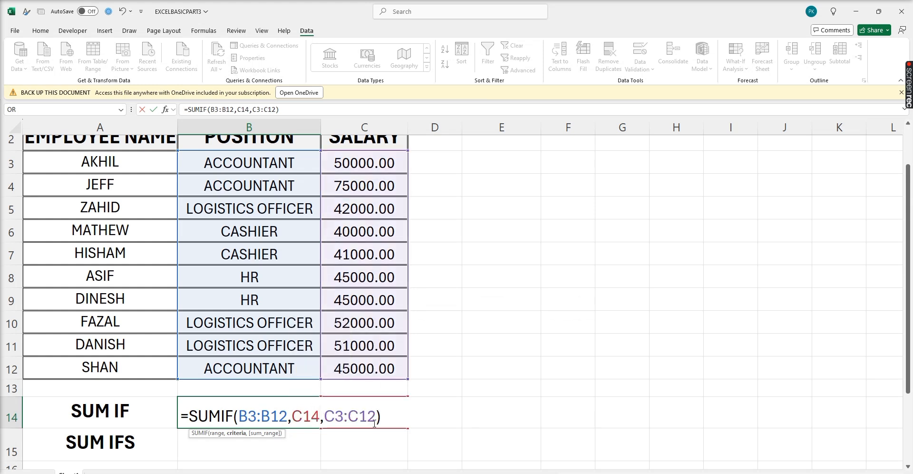
key("Return")
Choose ACCOUNTANT from the drop-down list in C14 and check the total in B14 against the accountants' salaries.
left_click(375, 411)
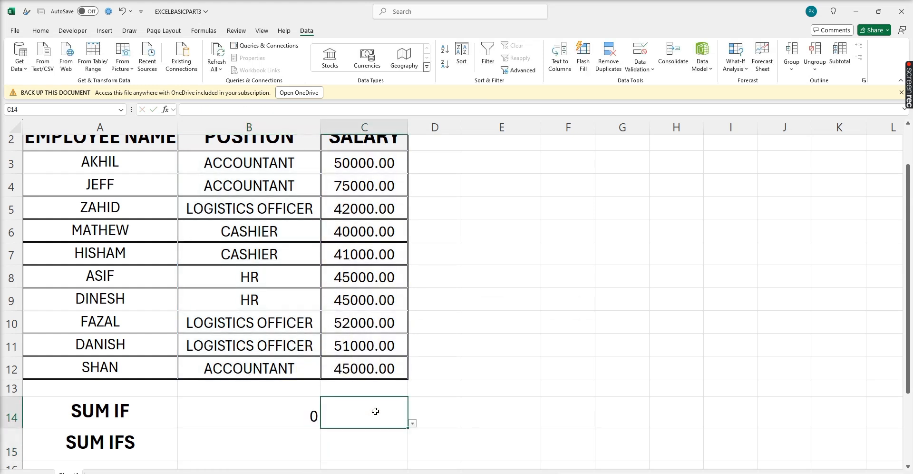
left_click(412, 423)
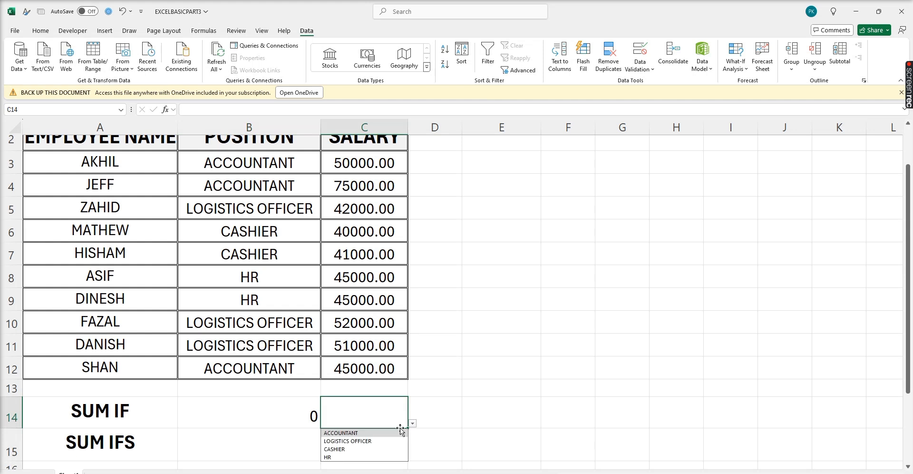
left_click(354, 432)
left_click(302, 409)
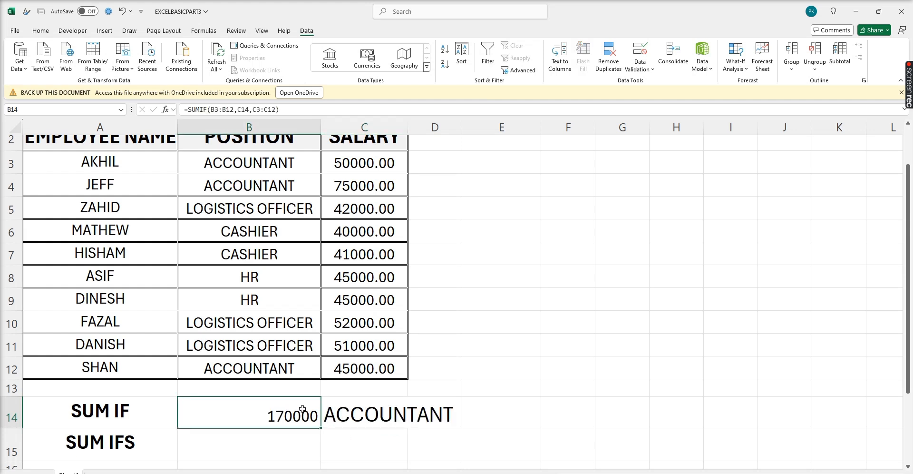
left_click_drag(371, 161, 371, 186)
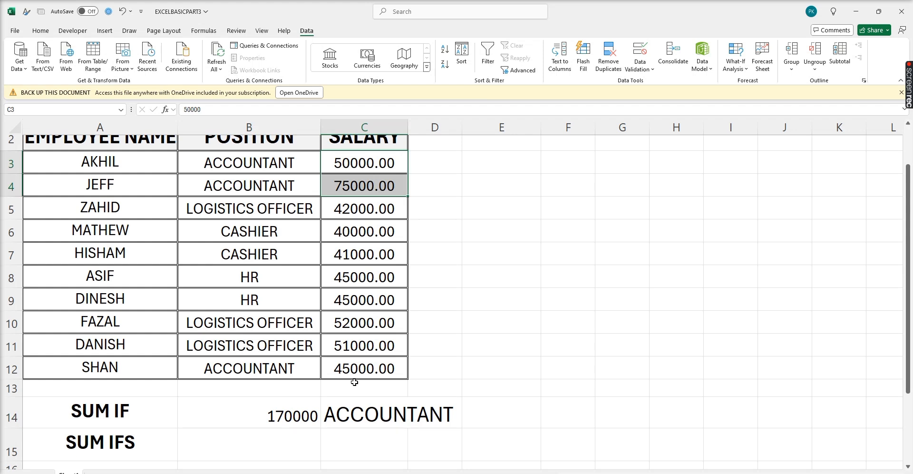
left_click(306, 409)
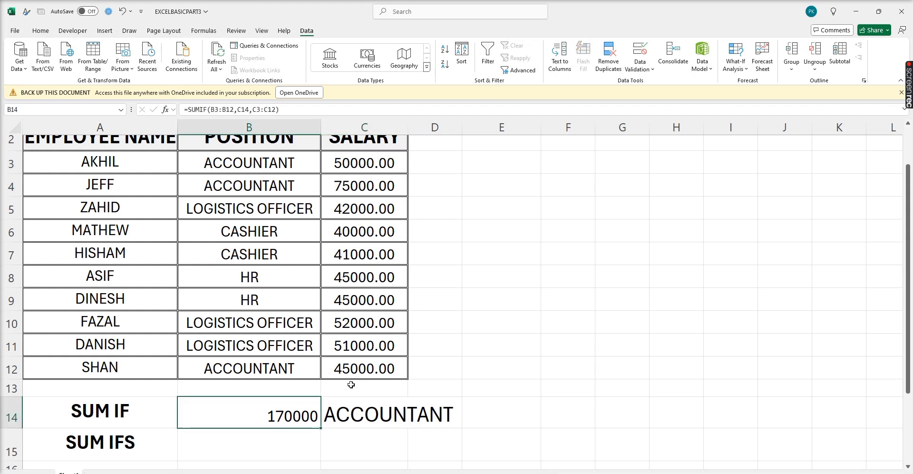
left_click(368, 408)
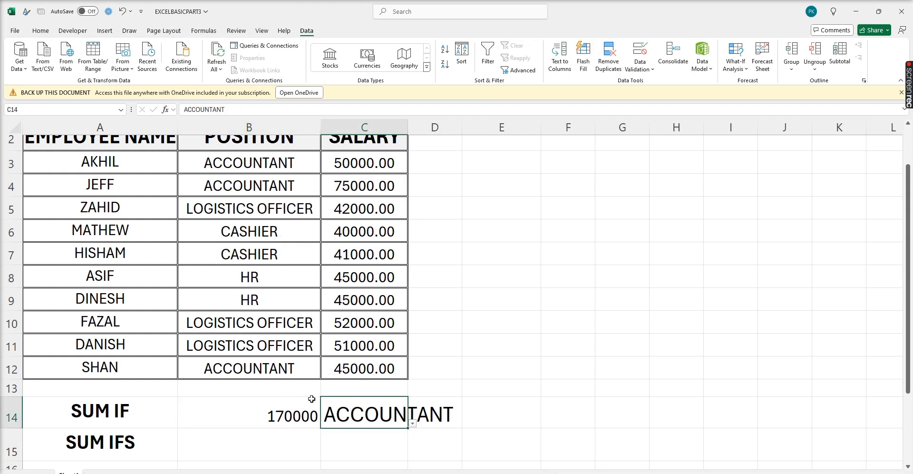
left_click(294, 412)
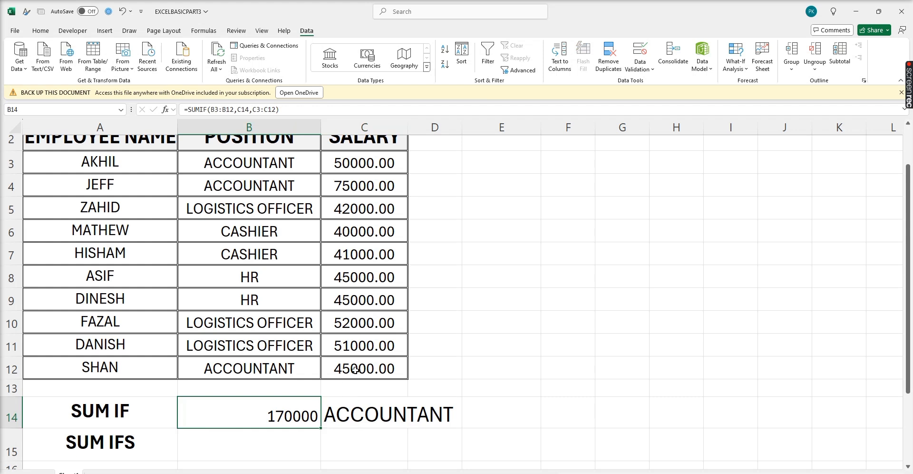
Switch the position in C14 to LOGISTICS OFFICER and compare the total in B14 with the logistics officers' salaries.
left_click(382, 409)
left_click(411, 424)
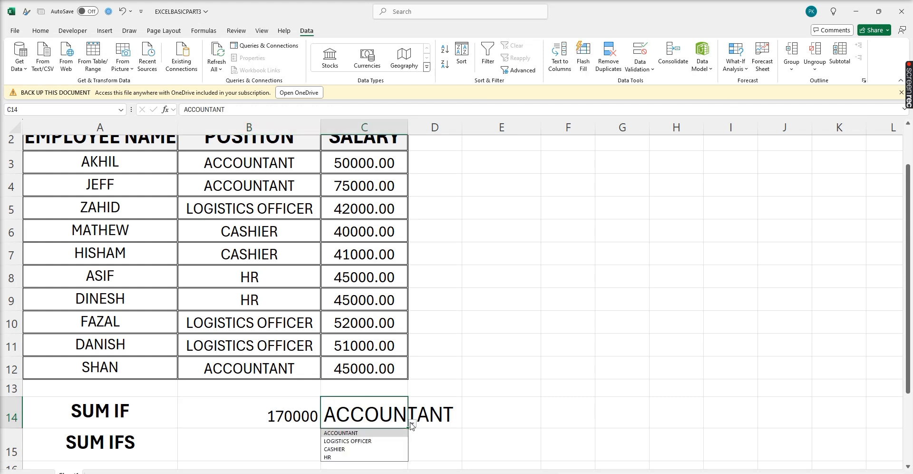
left_click(381, 435)
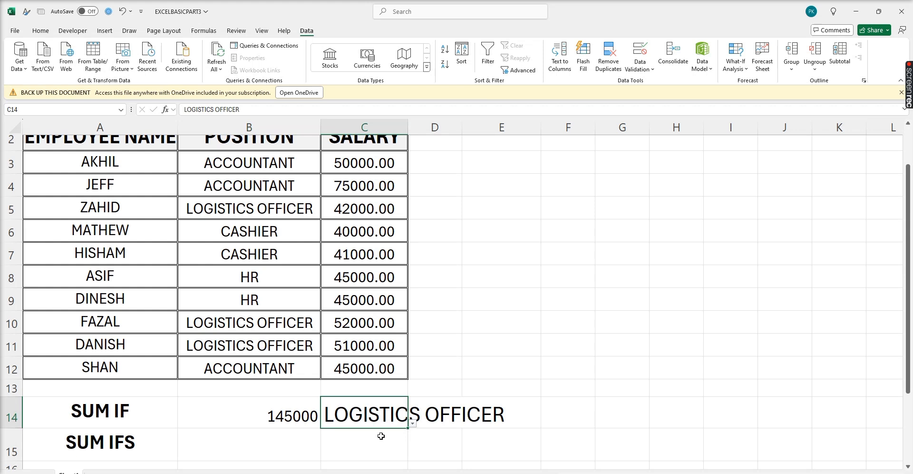
left_click(305, 417)
left_click_drag(369, 323, 366, 344)
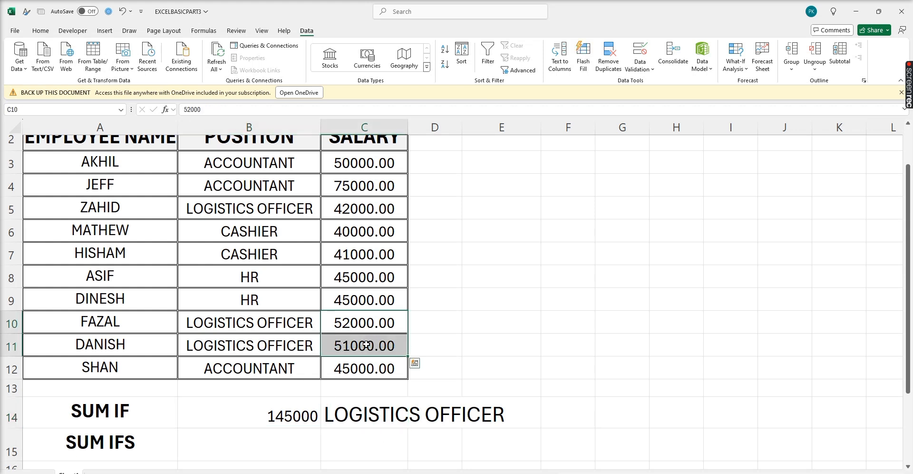
left_click(369, 418)
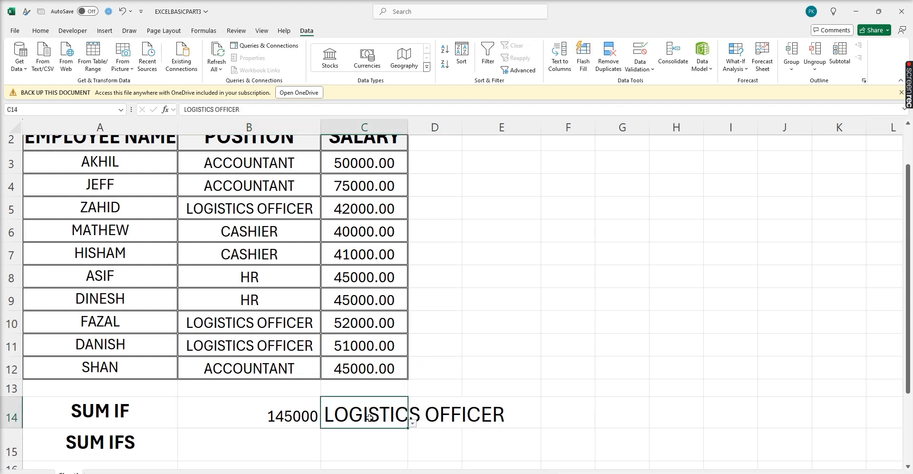
left_click(282, 417)
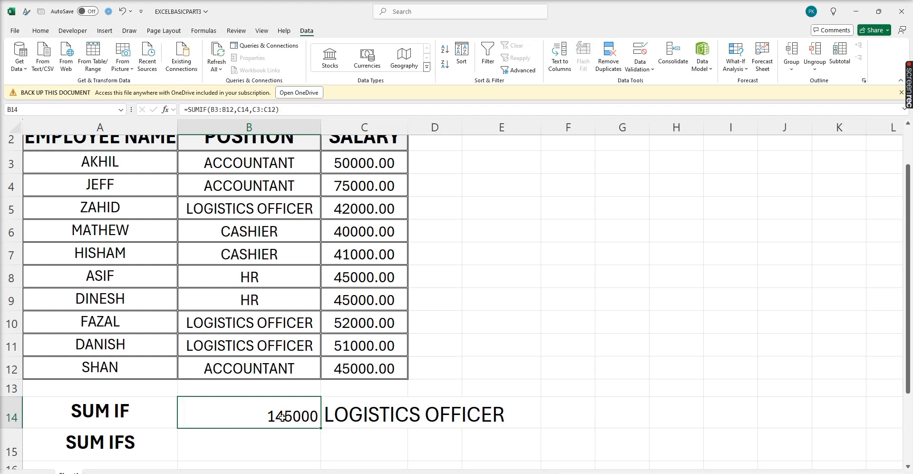
left_click(382, 421)
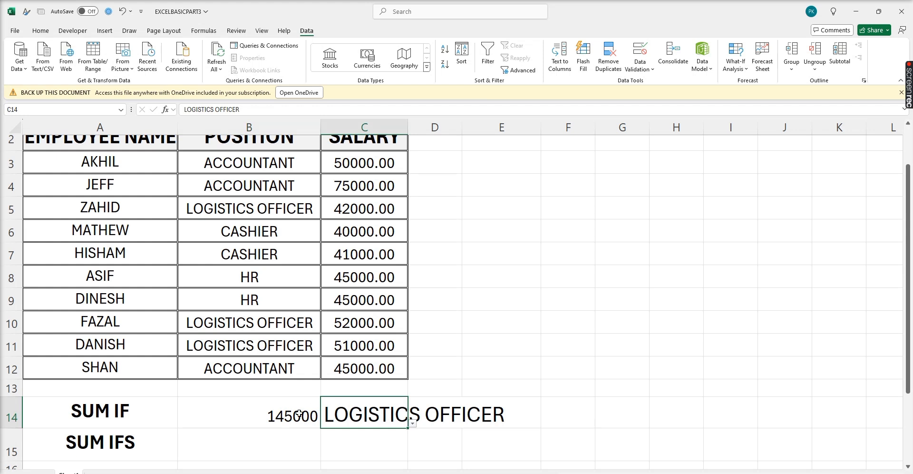
Review the employee table and the SUMIF formula in B14, leaving the formula unedited, and select cell B15 beside SUM IFS.
scroll(301, 428, "down", 2)
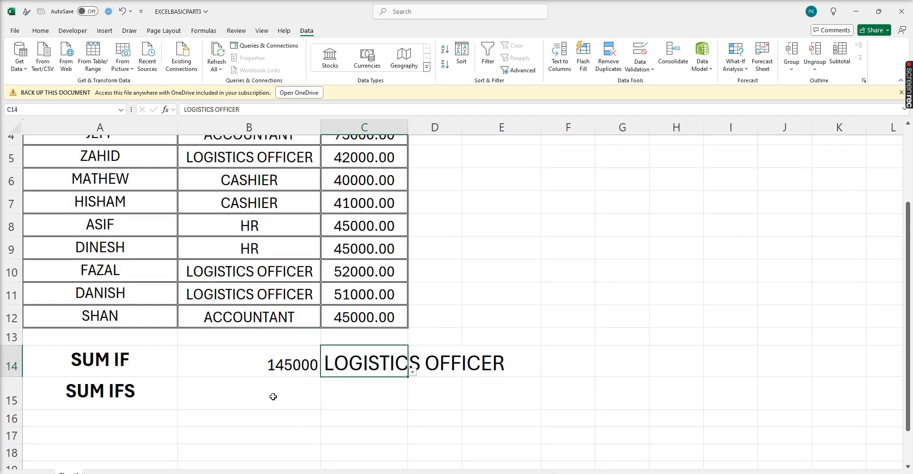
left_click(293, 399)
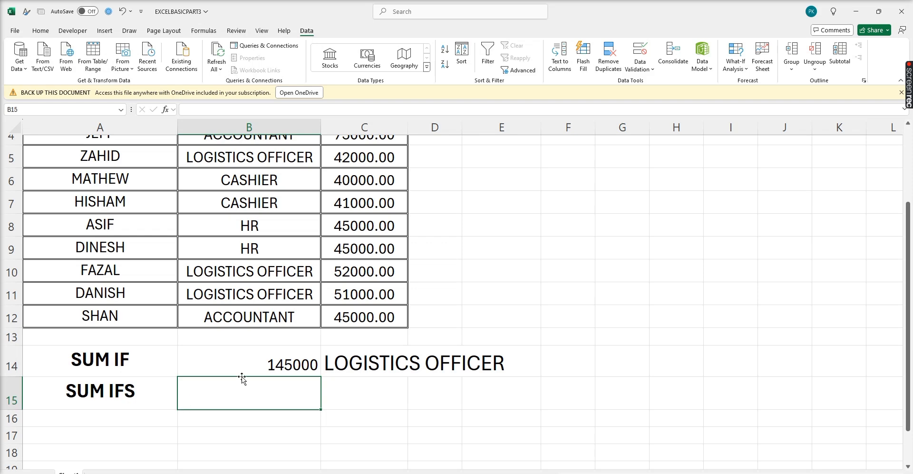
scroll(242, 378, "up", 1)
scroll(203, 321, "up", 2)
scroll(203, 312, "up", 2)
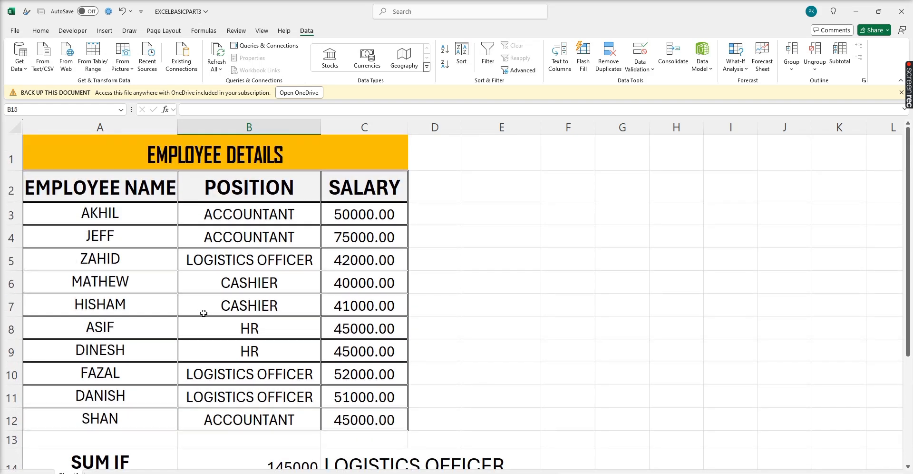
scroll(203, 343, "down", 2)
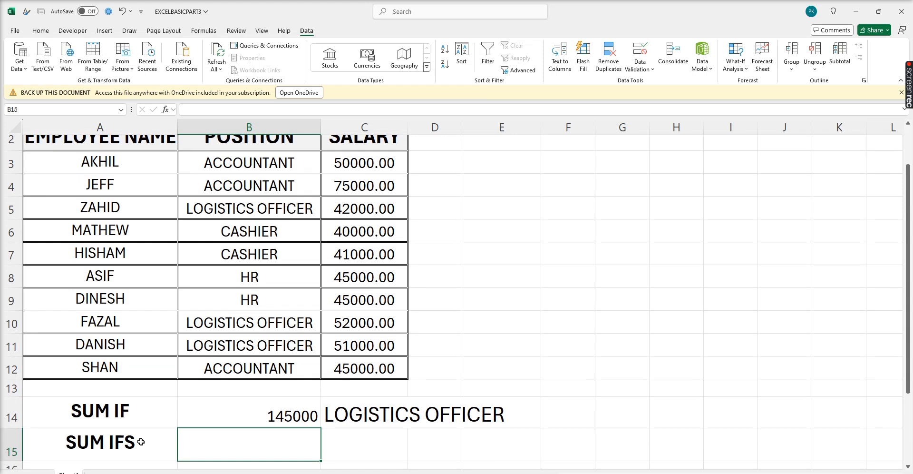
double_click(293, 413)
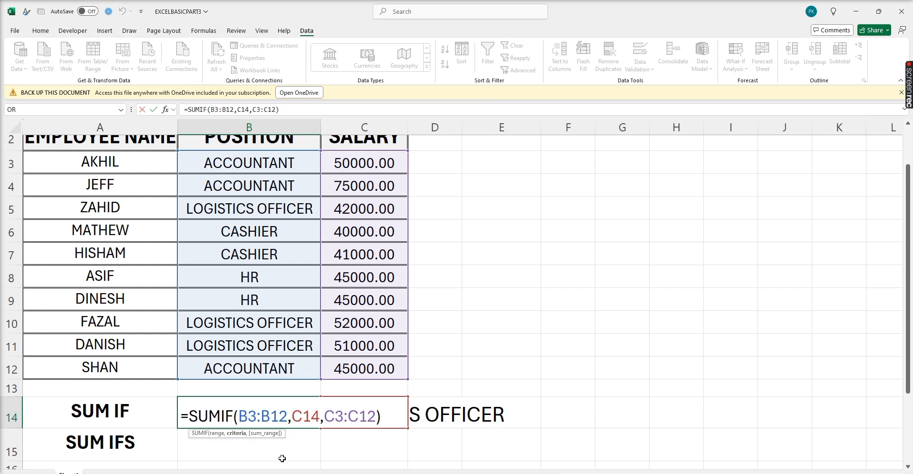
left_click(281, 454)
key("Escape")
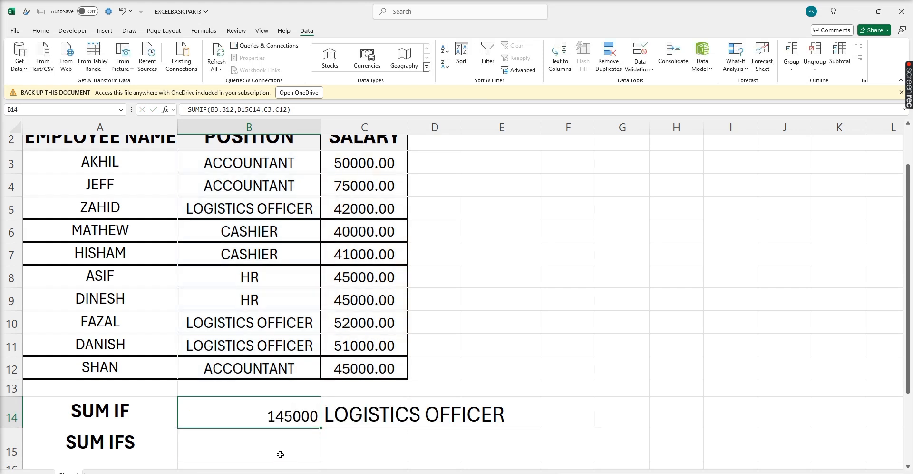
left_click(280, 454)
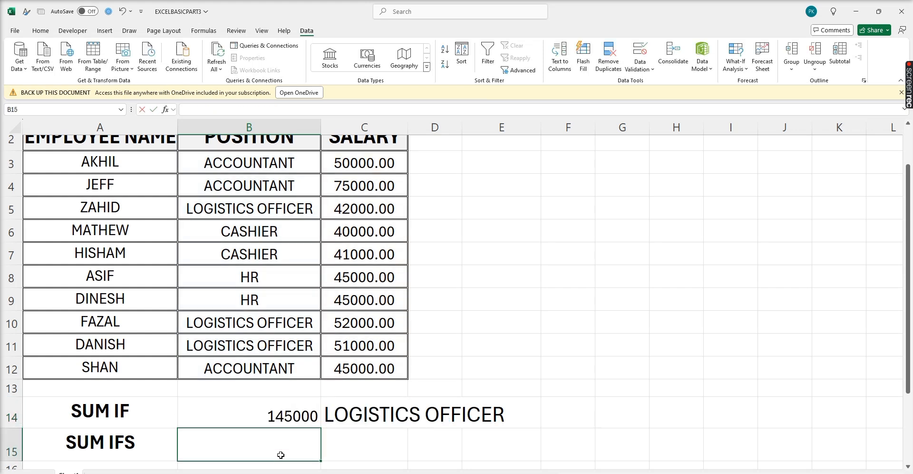
Start a SUMIFS formula in B15 with sum range C3:C12, first criteria range B3:B12 and cell C14 as its criterion.
type("=SU")
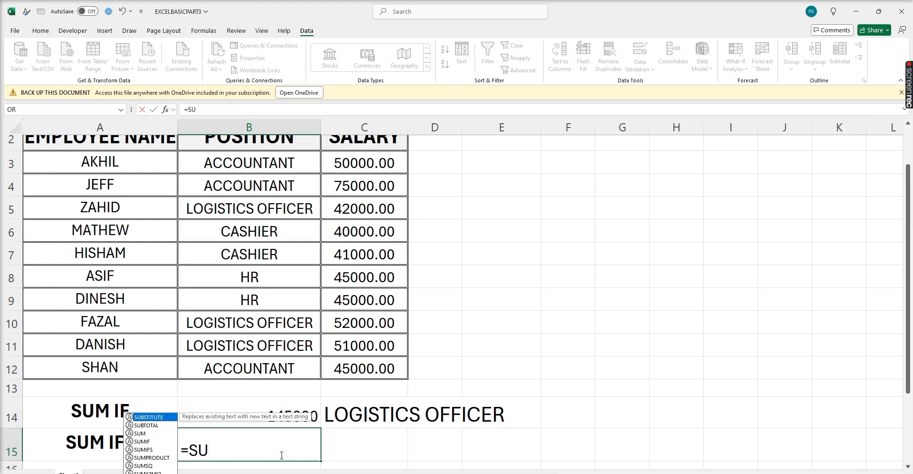
type("MIF")
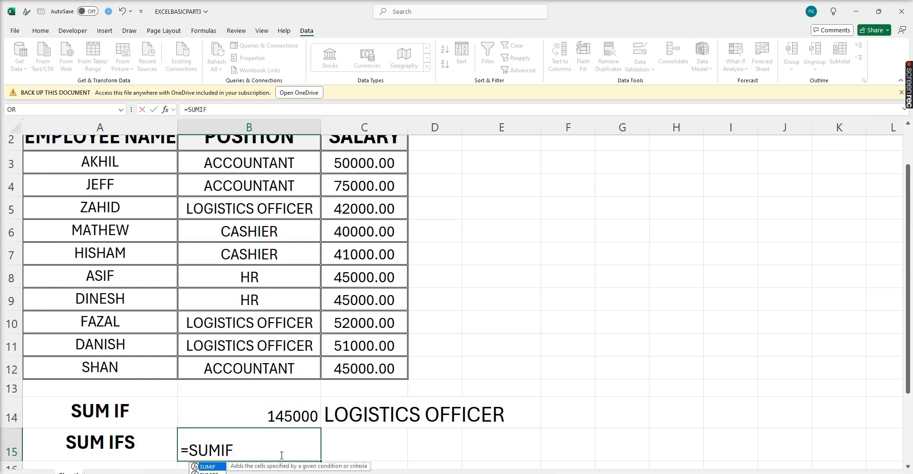
type("S(")
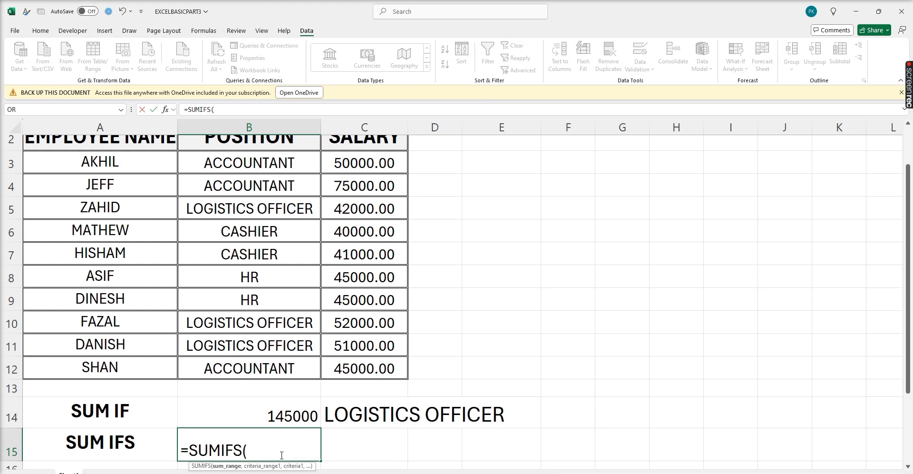
left_click_drag(361, 163, 393, 358)
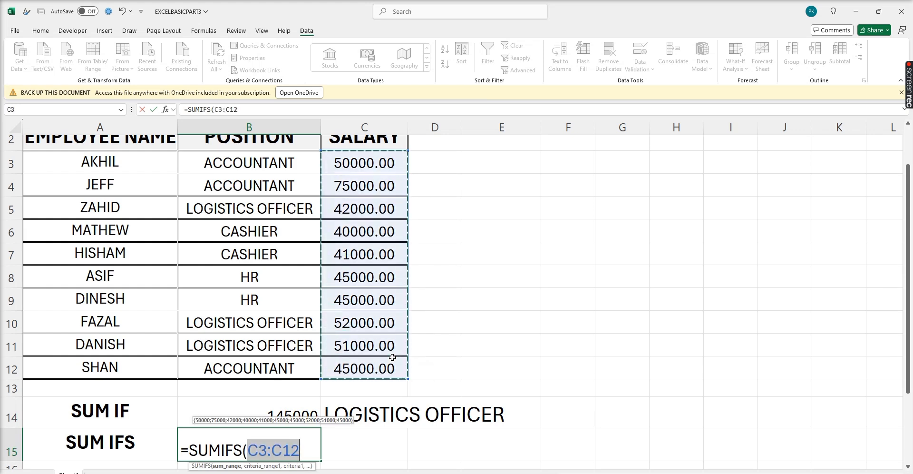
type(",")
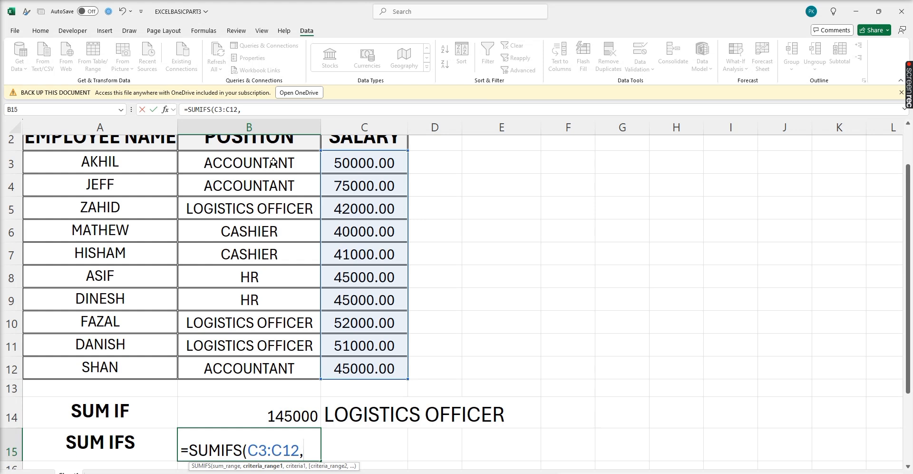
left_click_drag(273, 162, 281, 364)
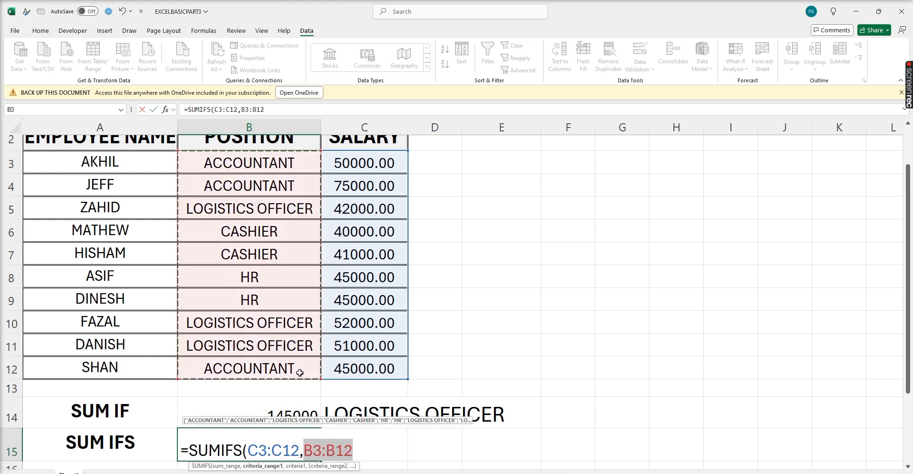
type(",")
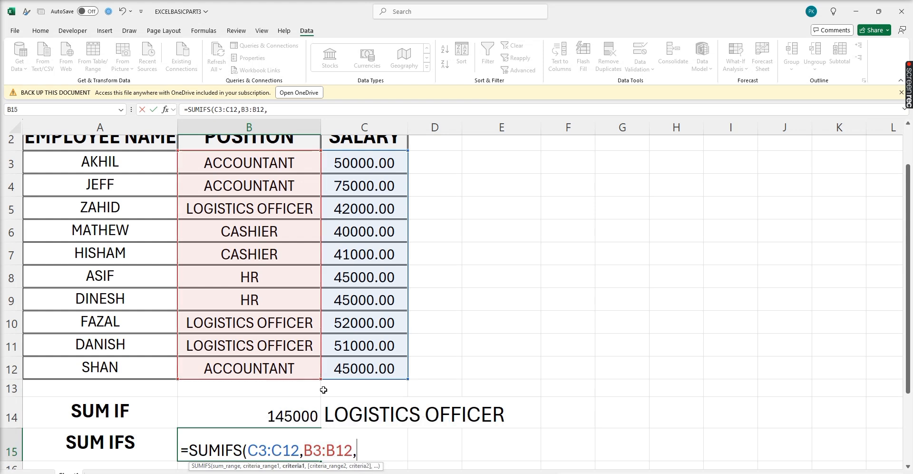
left_click(387, 416)
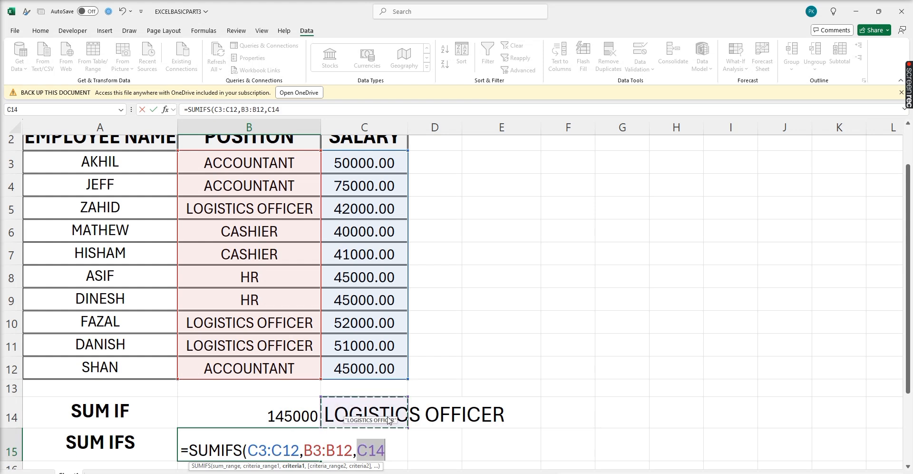
Add a second SUMIFS condition on C3:C12 with the criterion ">"&50000 and complete the formula in B15.
type(",")
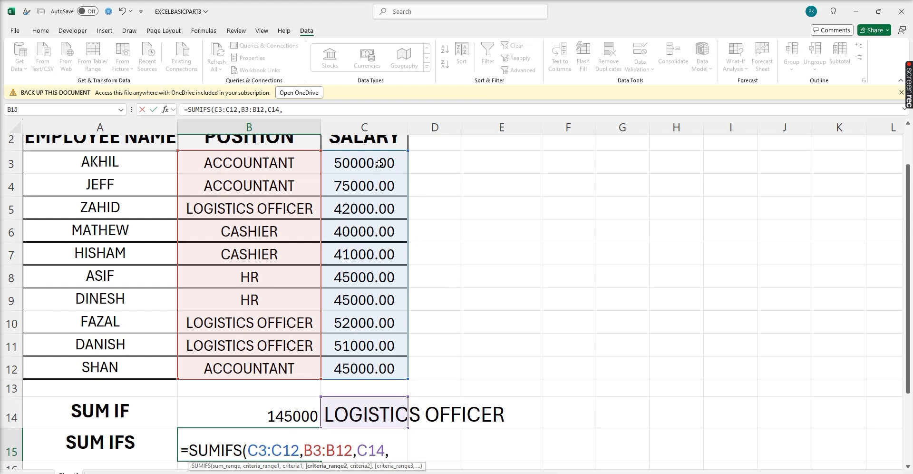
left_click_drag(379, 163, 389, 363)
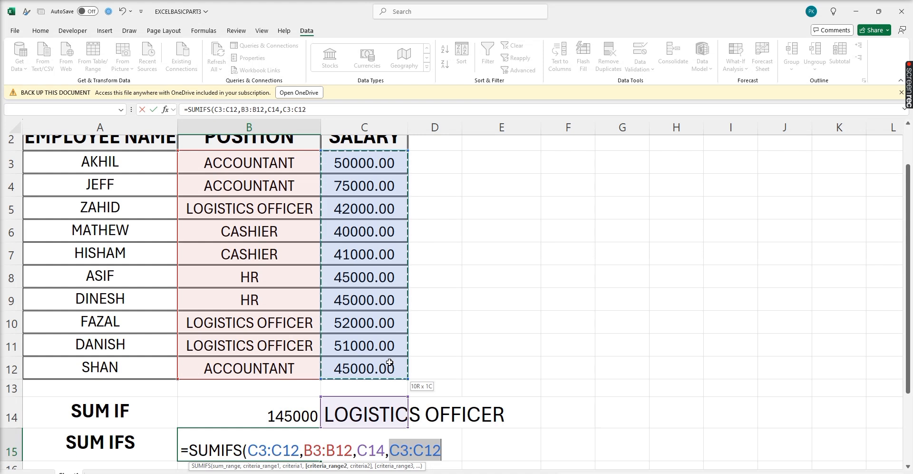
left_click_drag(389, 363, 390, 362)
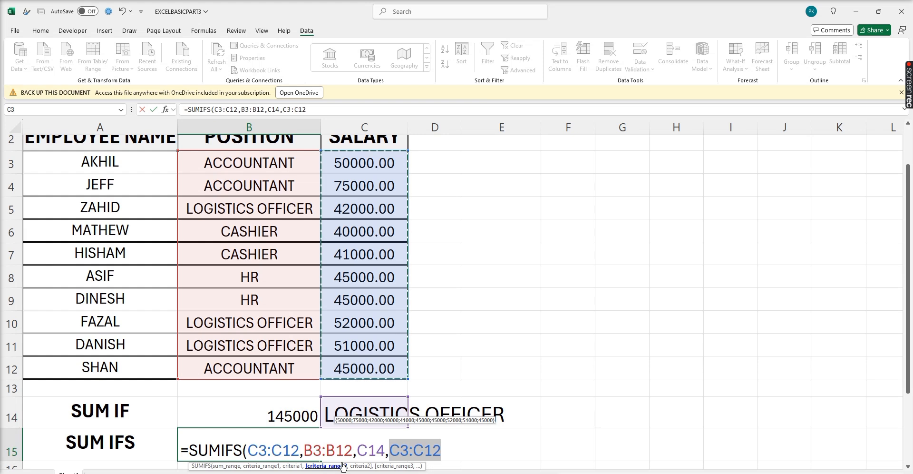
type(",")
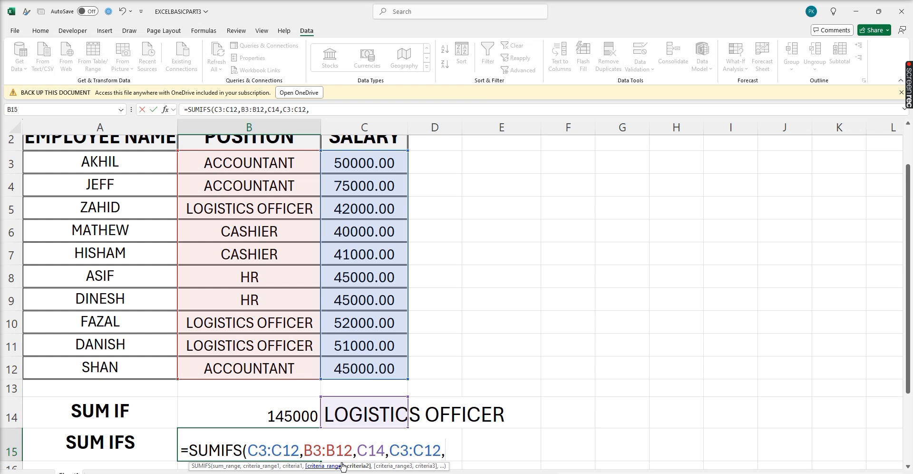
type("\">\"&5")
type("0000")
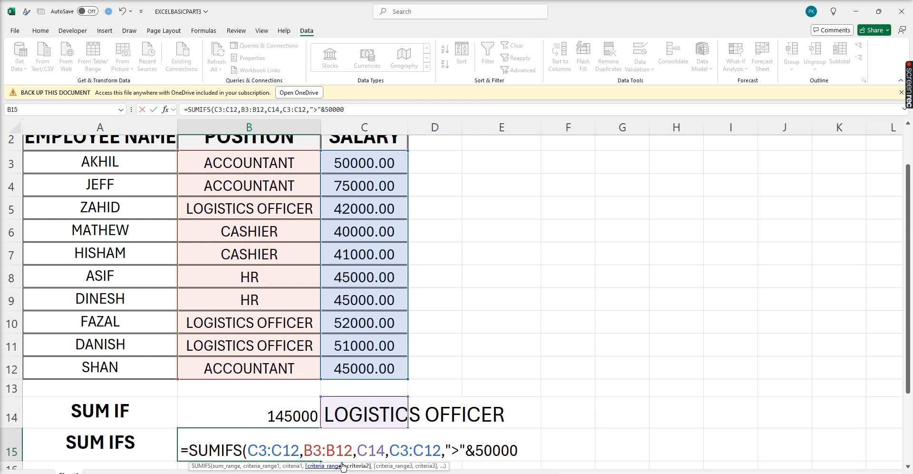
type(")")
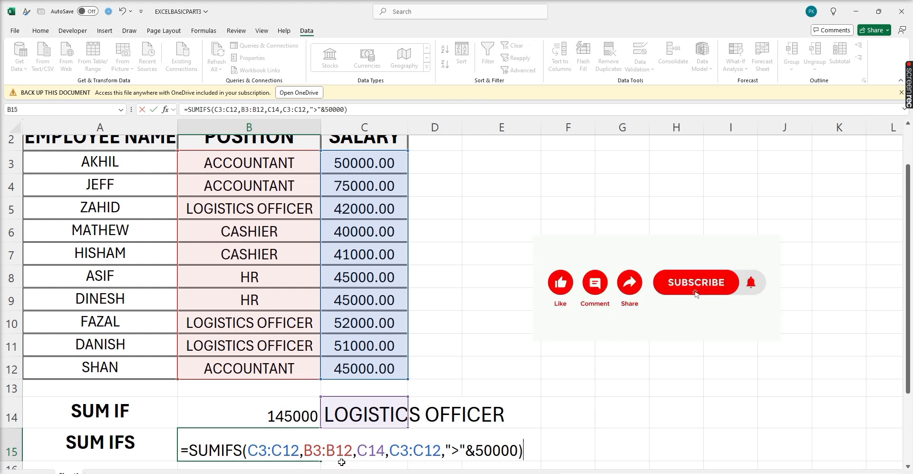
key("Return")
Check the SUMIFS total in B15 against the logistics officers' salaries in C5, C10 and C11, reviewing the formula without editing it.
left_click(357, 403)
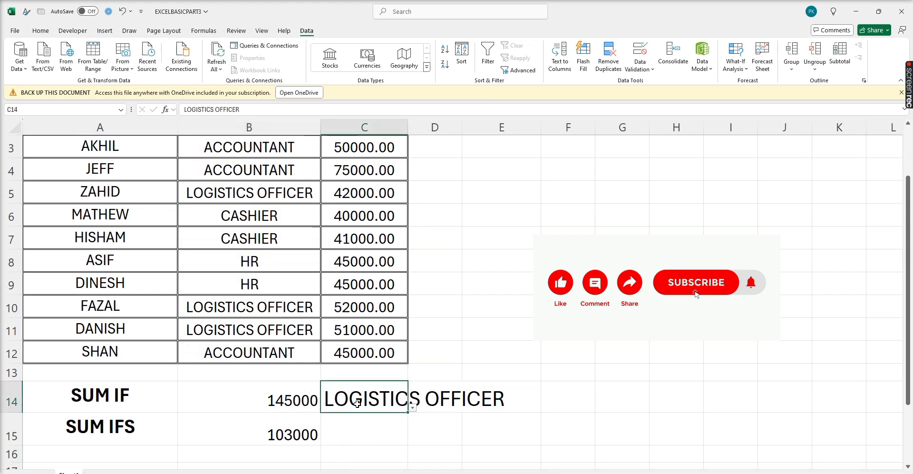
left_click_drag(366, 309, 361, 330)
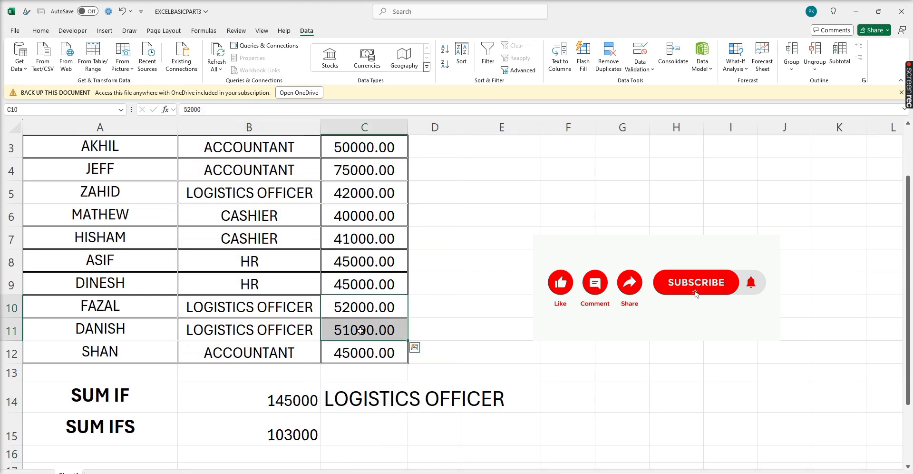
double_click(282, 434)
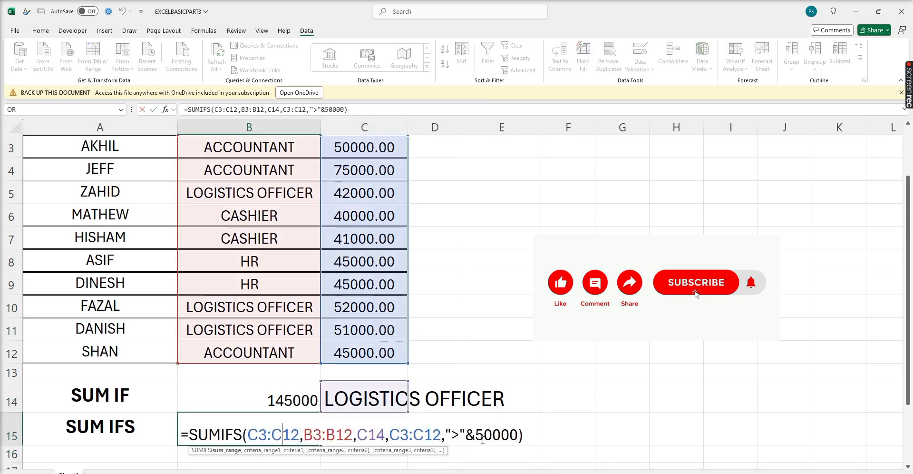
key("Return")
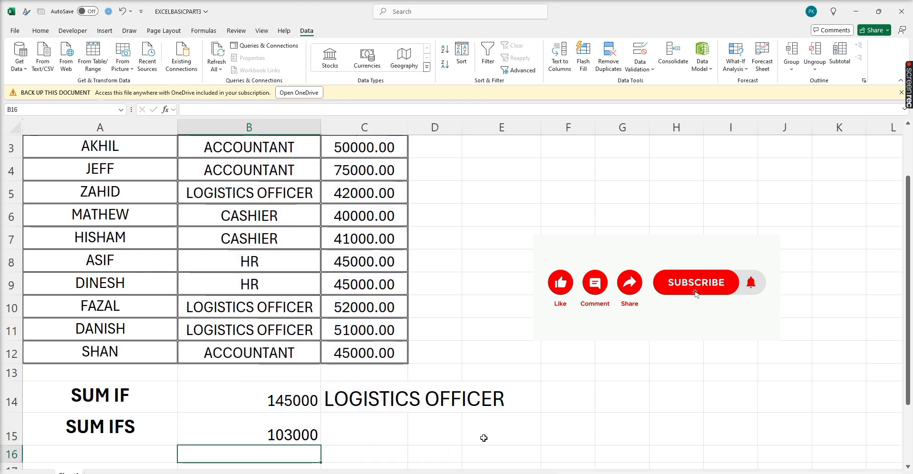
left_click_drag(357, 316, 358, 329)
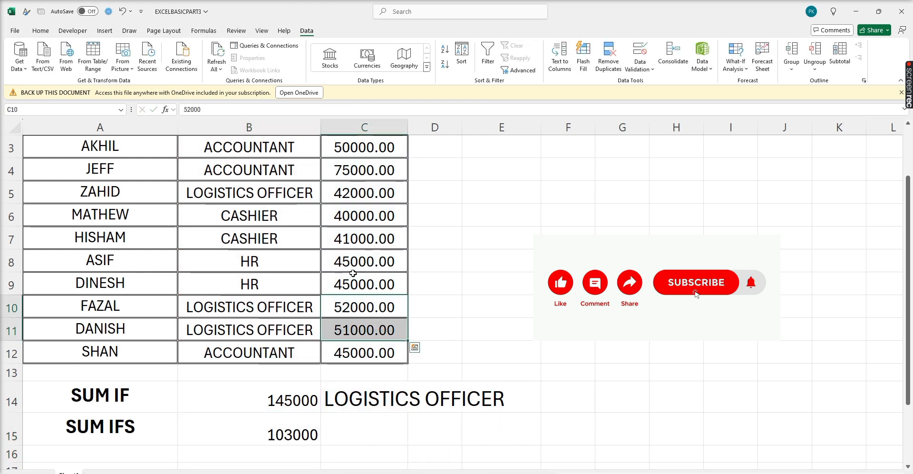
left_click(355, 193)
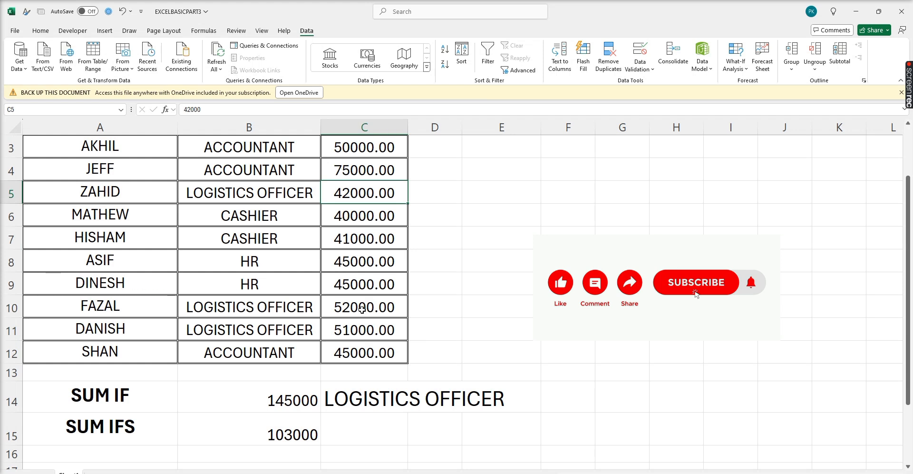
left_click_drag(363, 309, 359, 327)
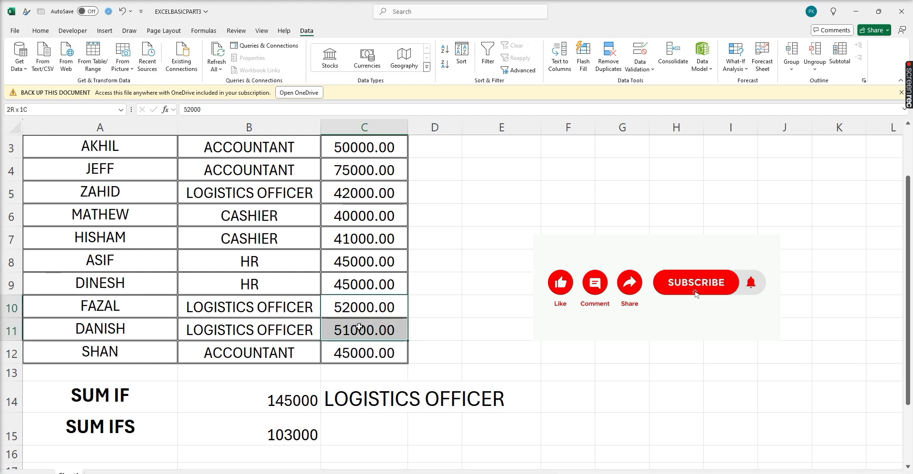
left_click_drag(359, 327, 359, 326)
Change the salary criterion in the B15 SUMIFS formula to "<"&50000.
double_click(247, 422)
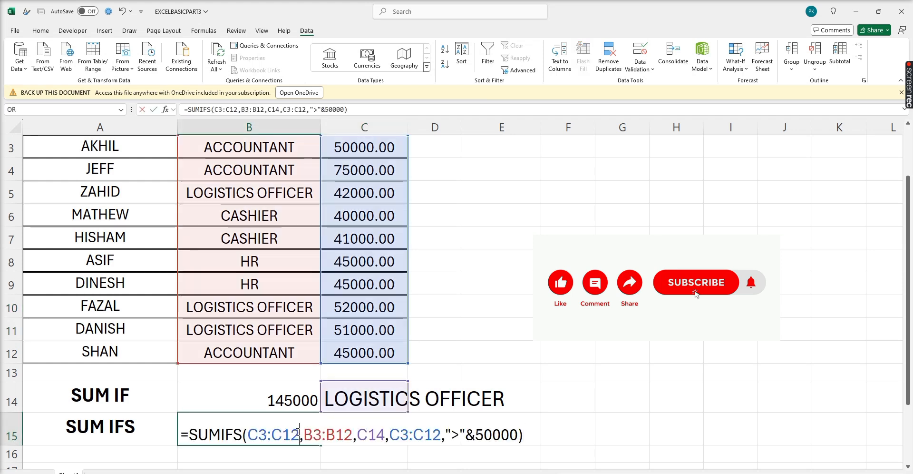
left_click(459, 434)
key("BackSpace")
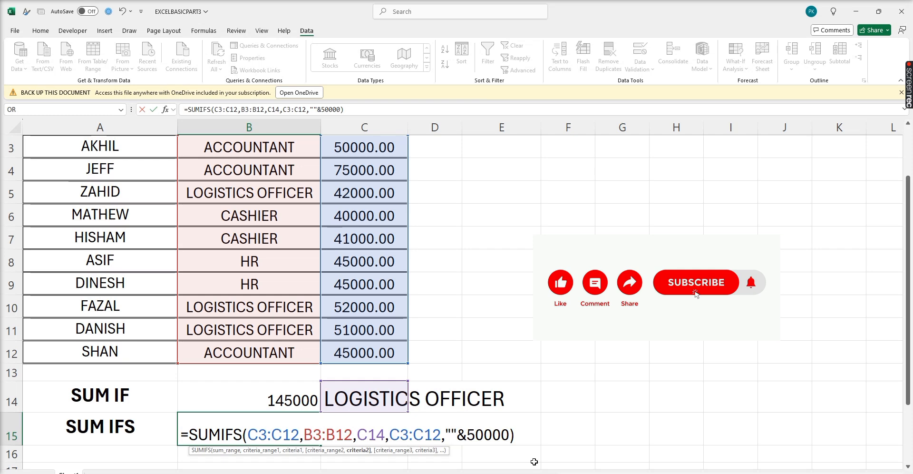
type("<")
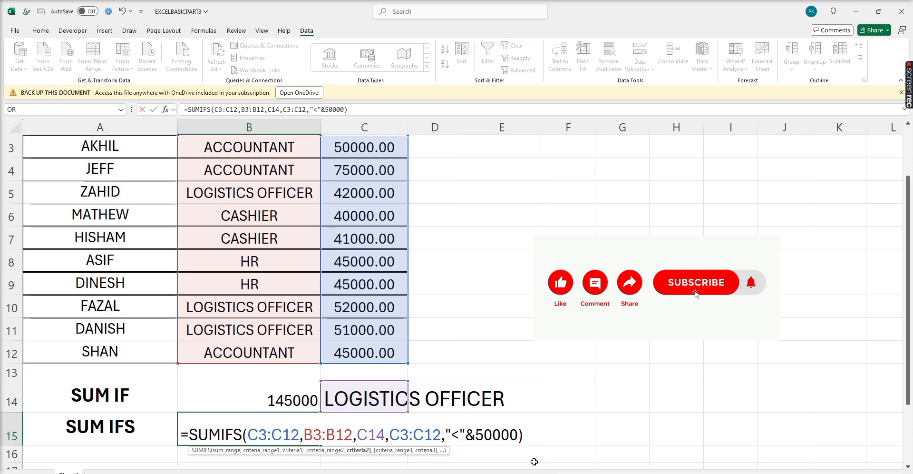
key("Return")
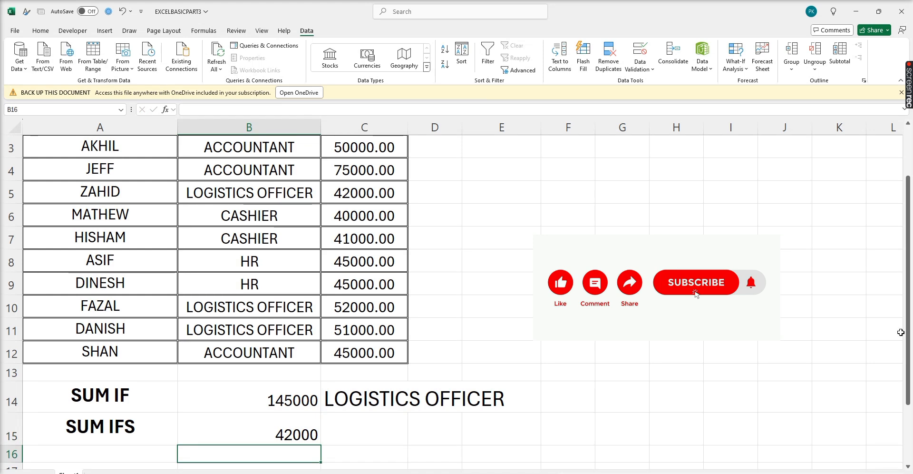
Compare the total in B15 with the logistics officers' salaries, review its formula unedited, and select the position cell C14.
left_click(384, 192)
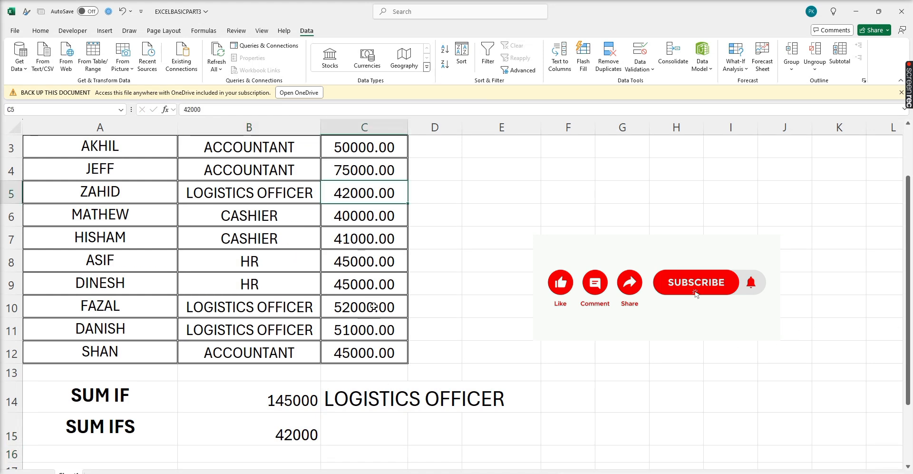
left_click_drag(374, 307, 374, 325)
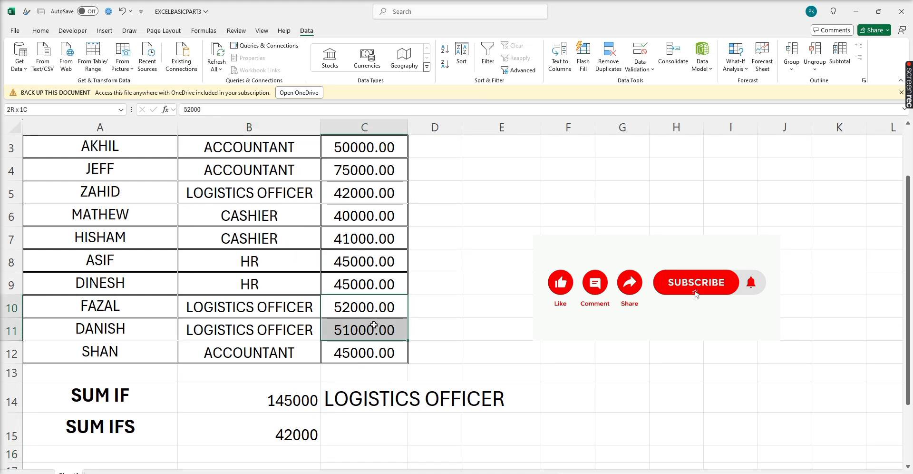
double_click(303, 431)
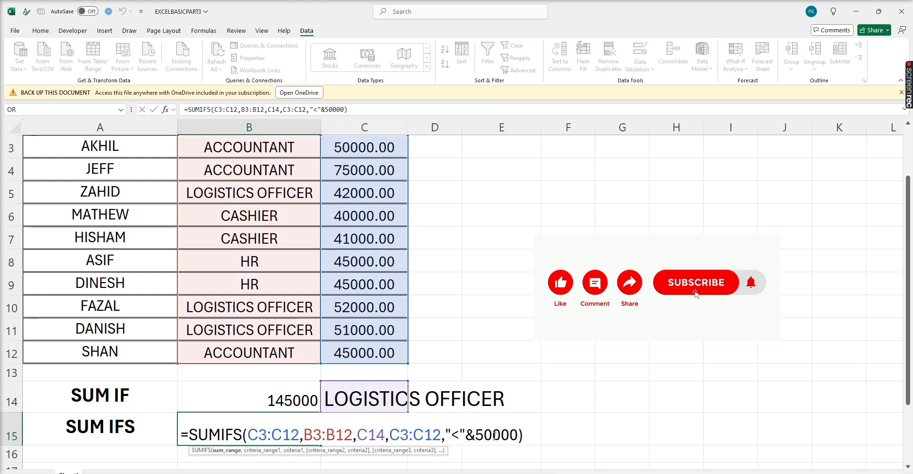
key("Return")
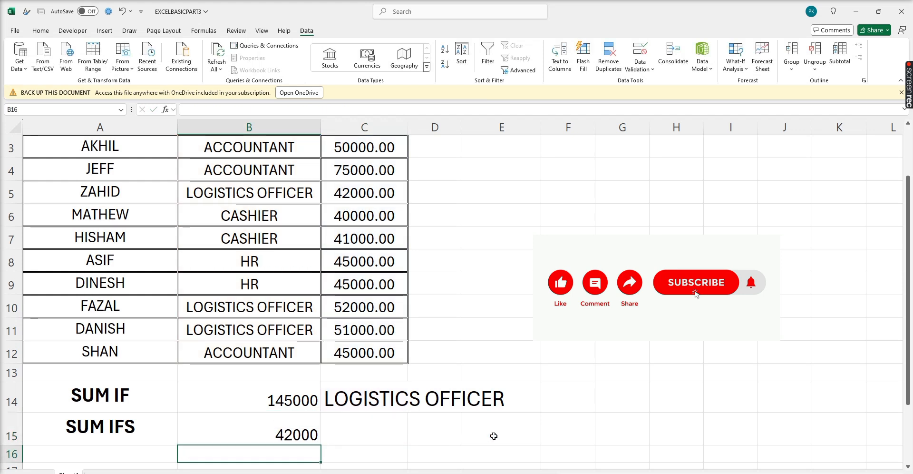
left_click(363, 394)
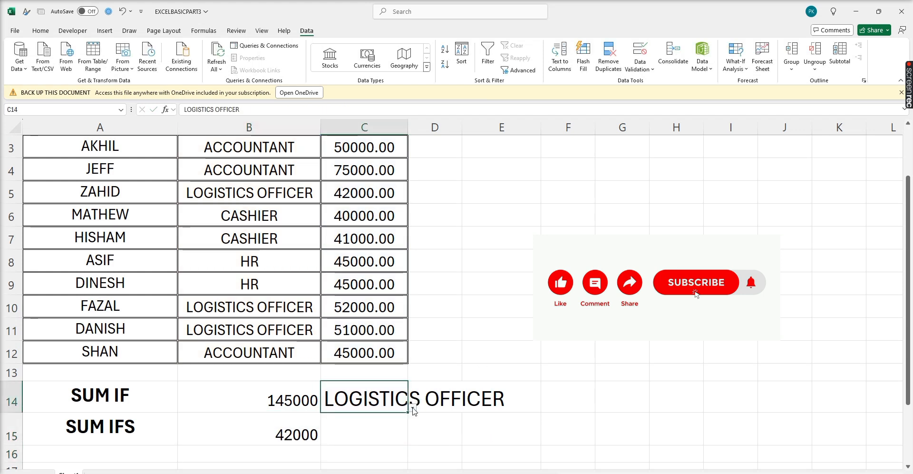